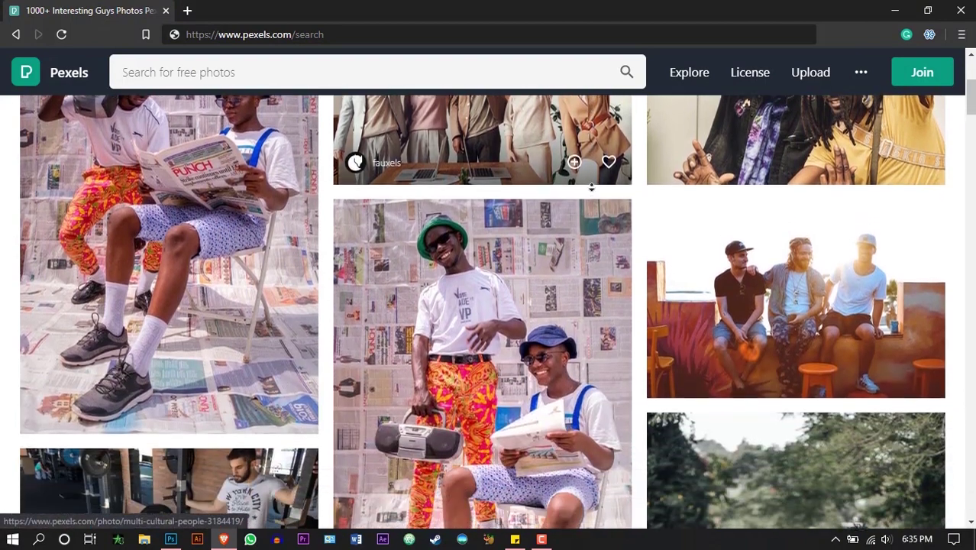
scroll(590, 186, "down", 3)
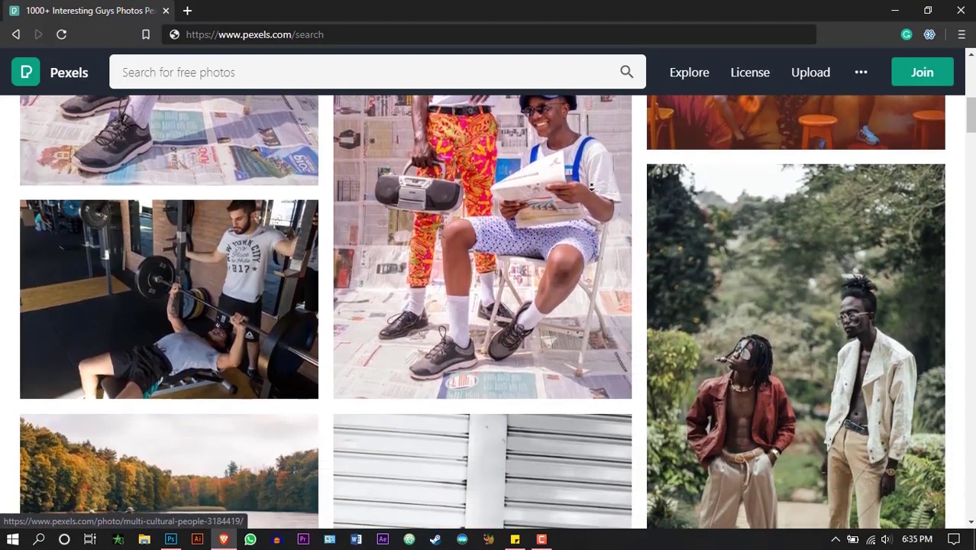
scroll(591, 185, "down", 2)
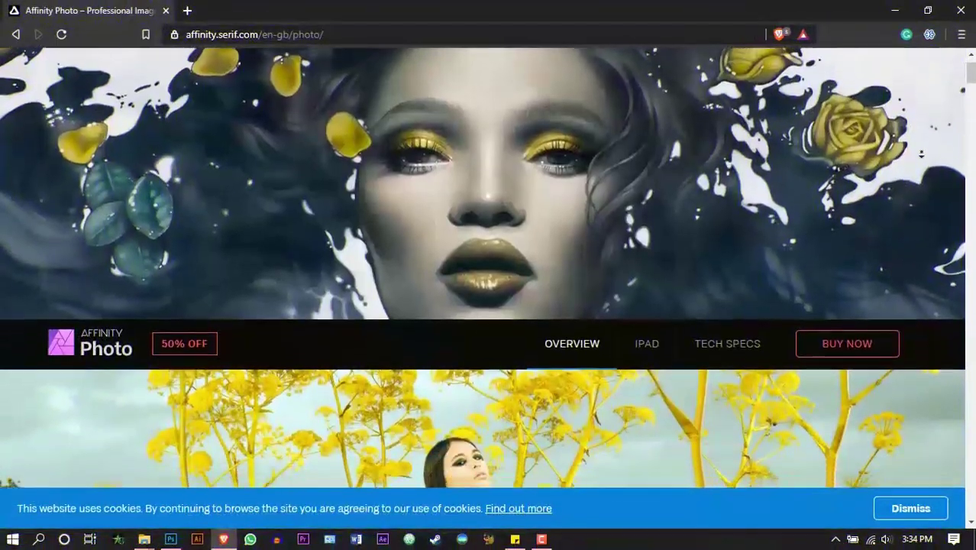
scroll(921, 153, "down", 3)
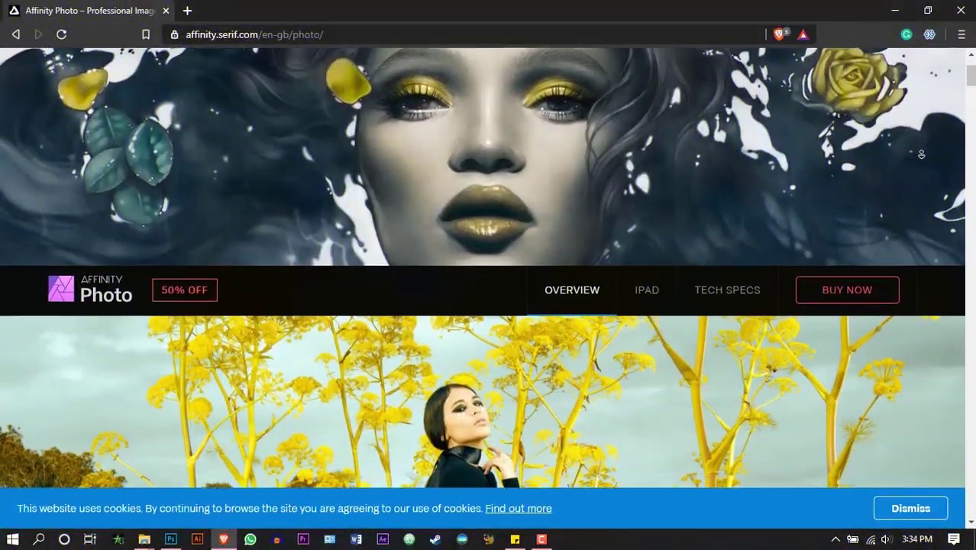
scroll(921, 154, "down", 3)
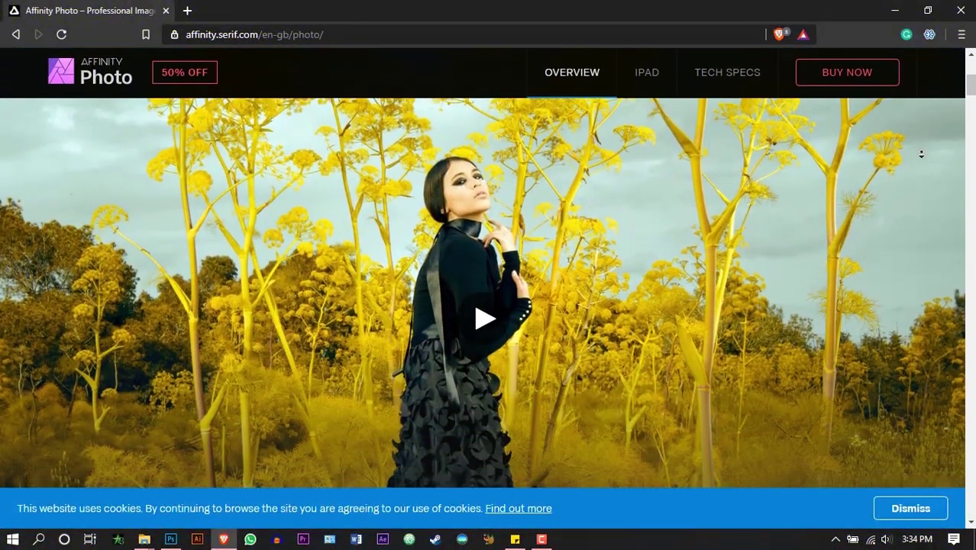
scroll(921, 153, "down", 3)
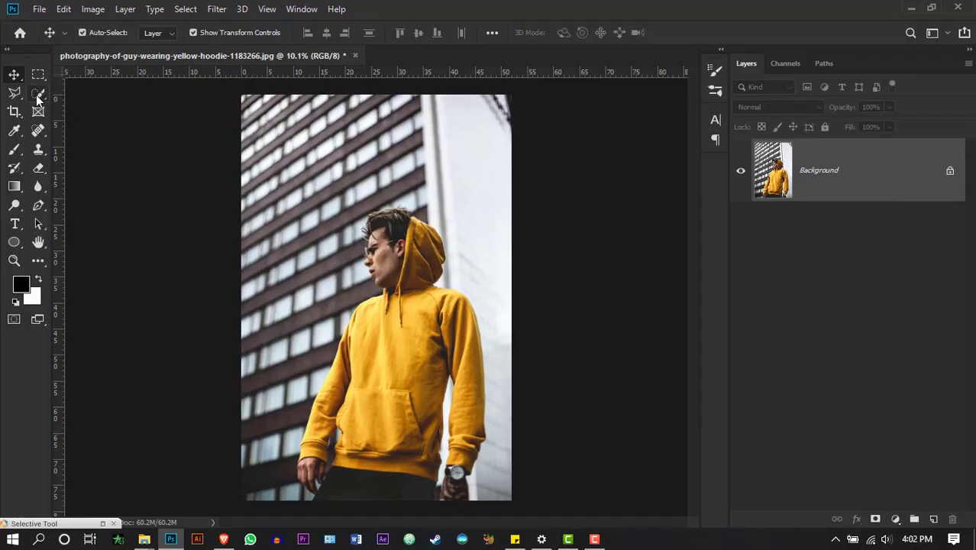
Step: Select the man in the yellow hoodie, including his head and arms, with the Quick Selection tool
right_click(37, 96)
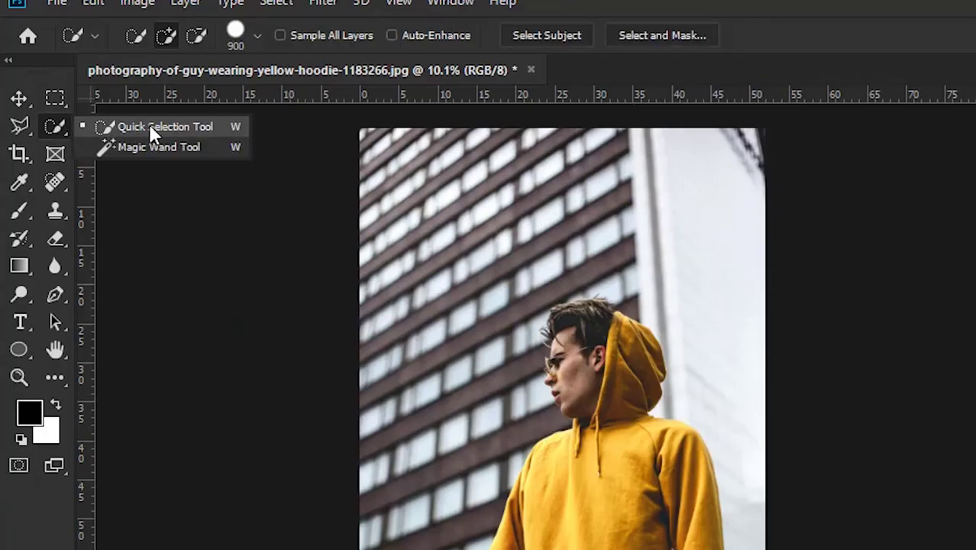
left_click(149, 126)
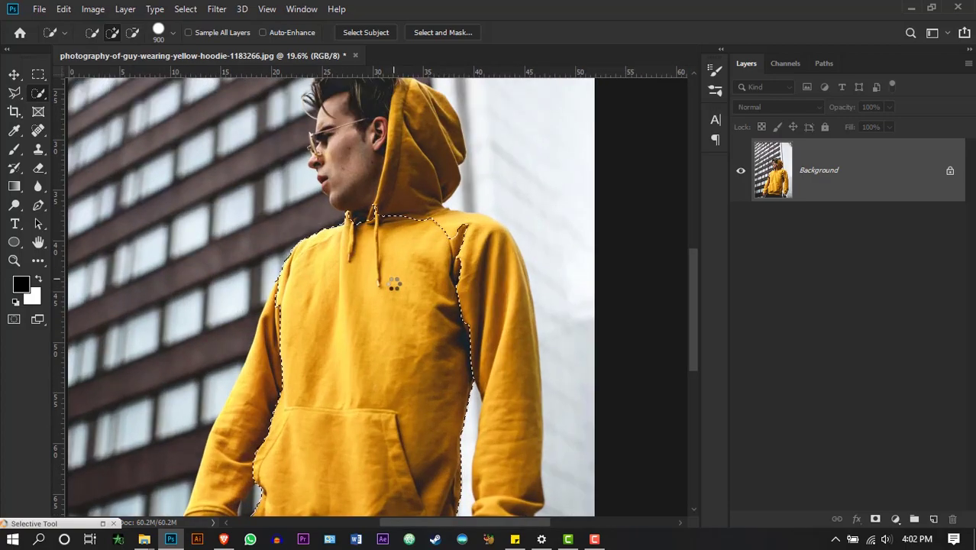
scroll(303, 264, "down", 5)
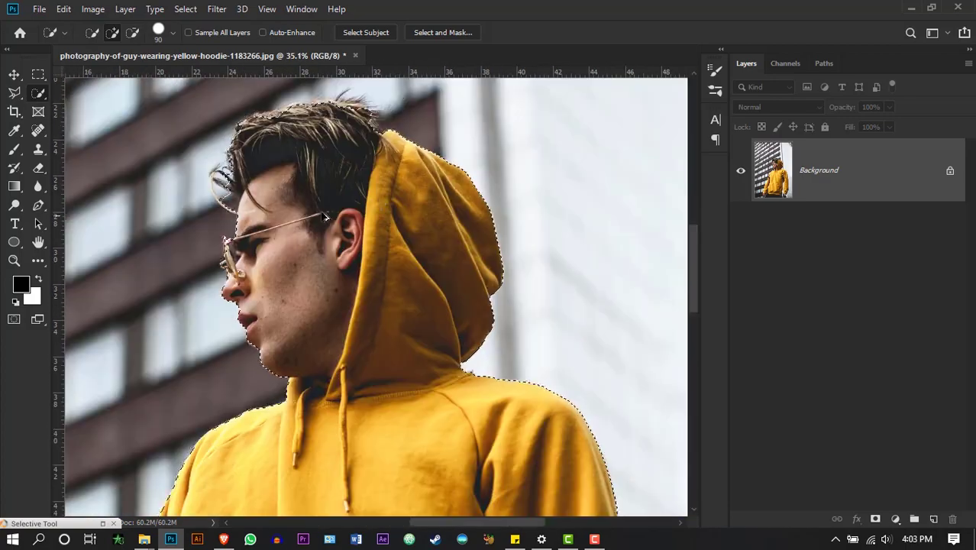
key("l")
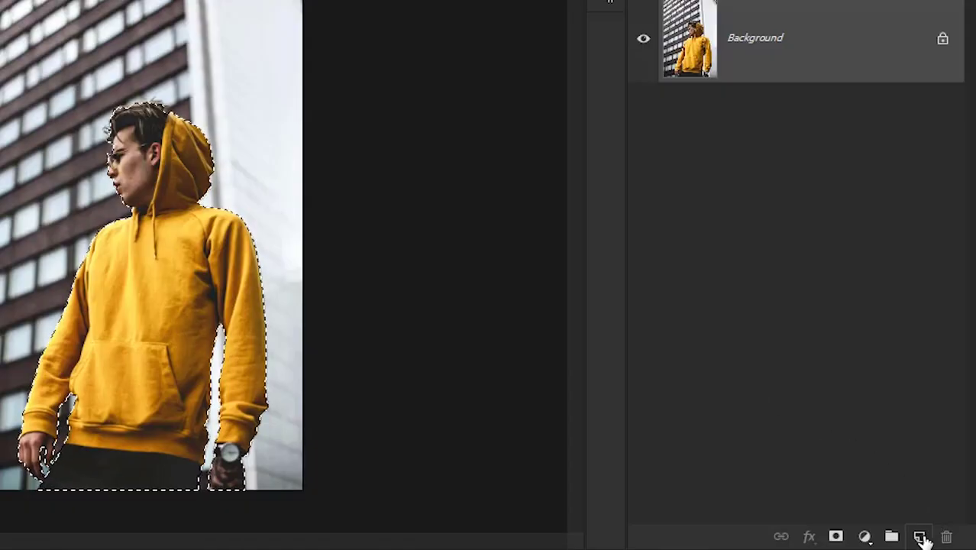
Step: Paint the selected man solid black with the Brush tool on a new layer and hide that layer
left_click(921, 537)
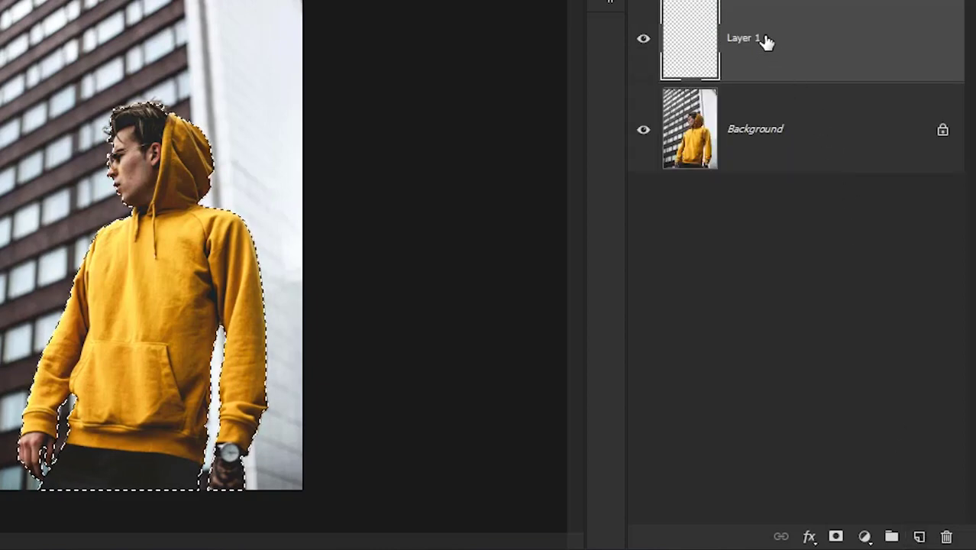
right_click(14, 94)
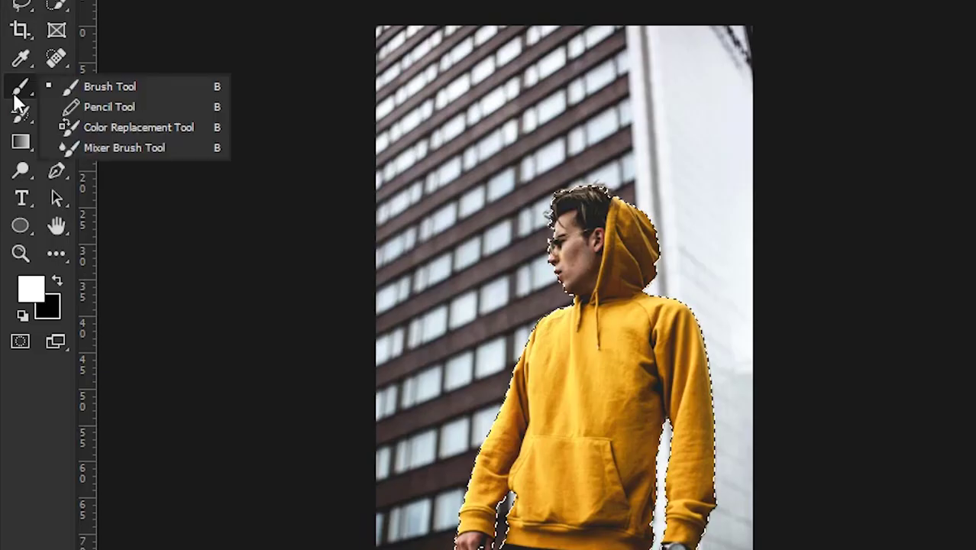
left_click(125, 91)
left_click(58, 281)
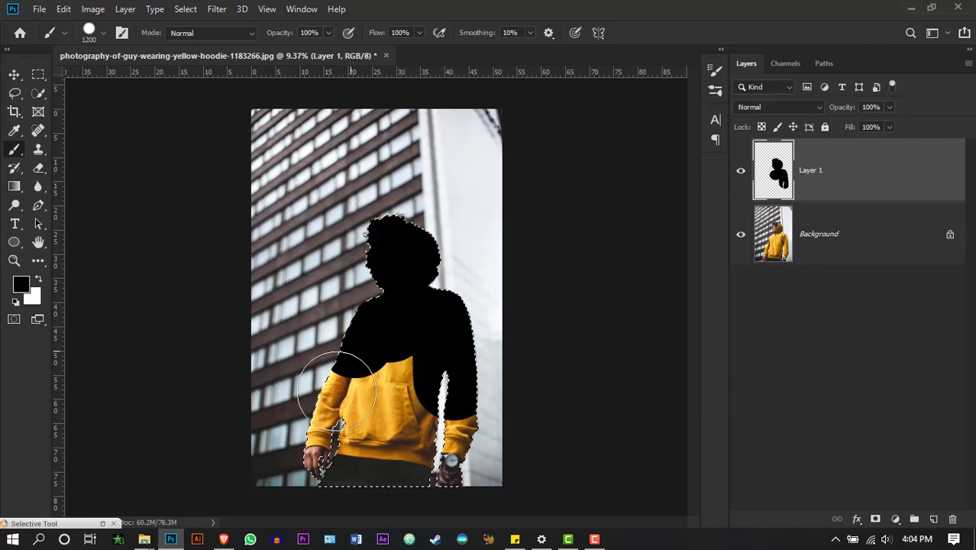
left_click_drag(334, 471, 505, 469)
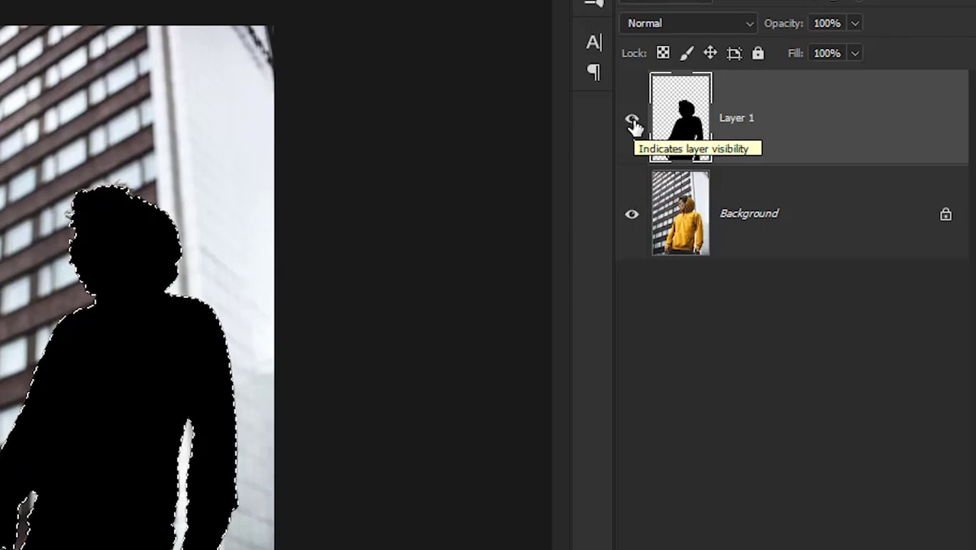
left_click(741, 171)
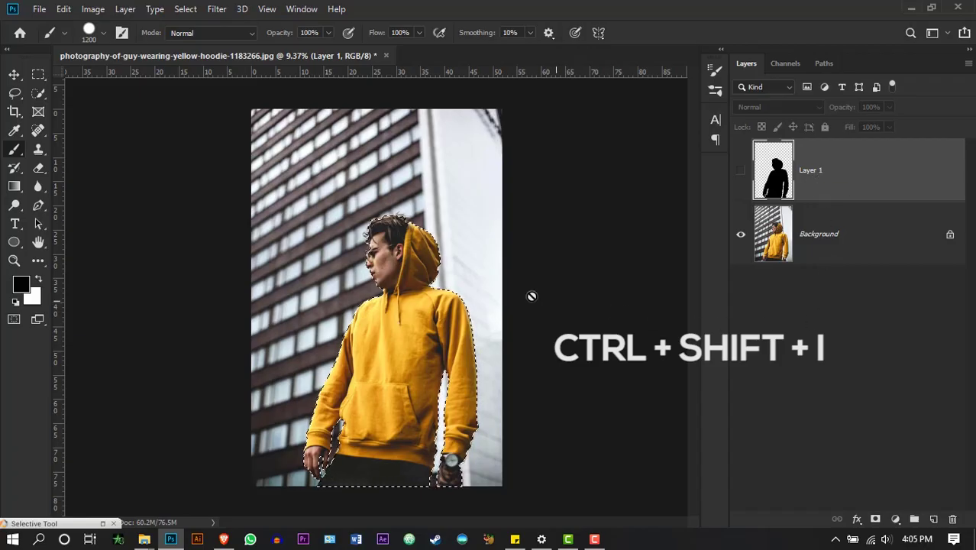
Step: Invert the selection and paint everything around the man black with a large brush on a new layer
key("ctrl+shift+i")
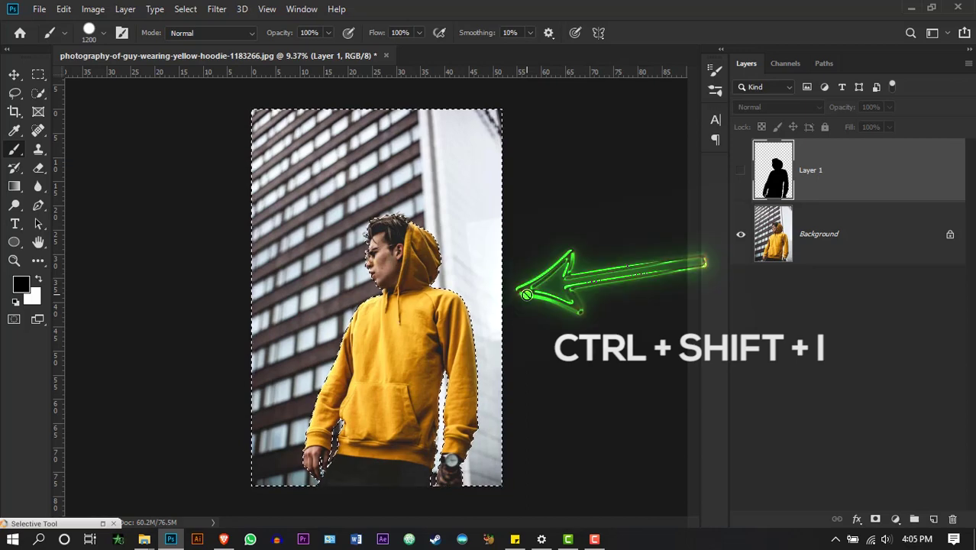
left_click(933, 518)
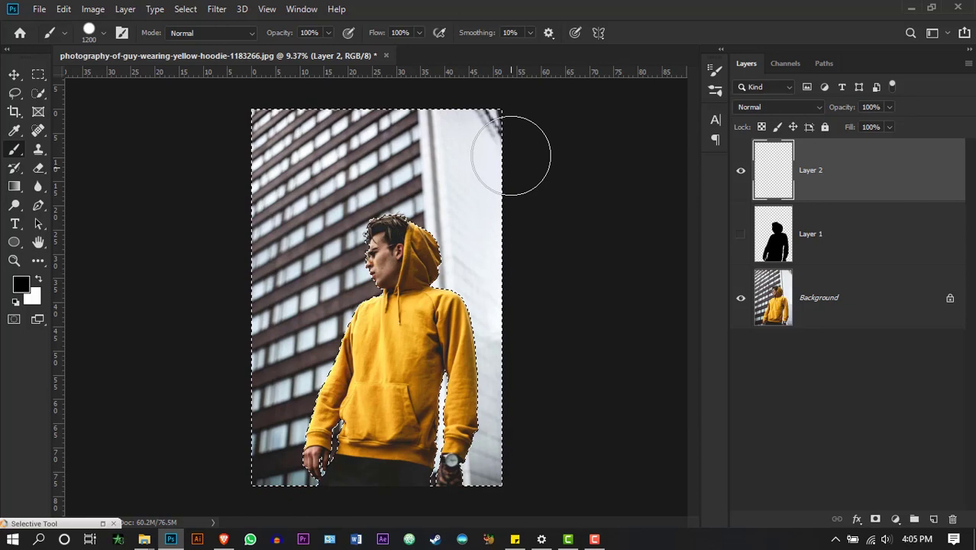
mouse_move(496, 141)
left_mouse_down()
mouse_move(419, 128)
mouse_move(255, 135)
left_mouse_up()
key("bracketright")
key("bracketright")
key("bracketright")
key("bracketright")
key("bracketright")
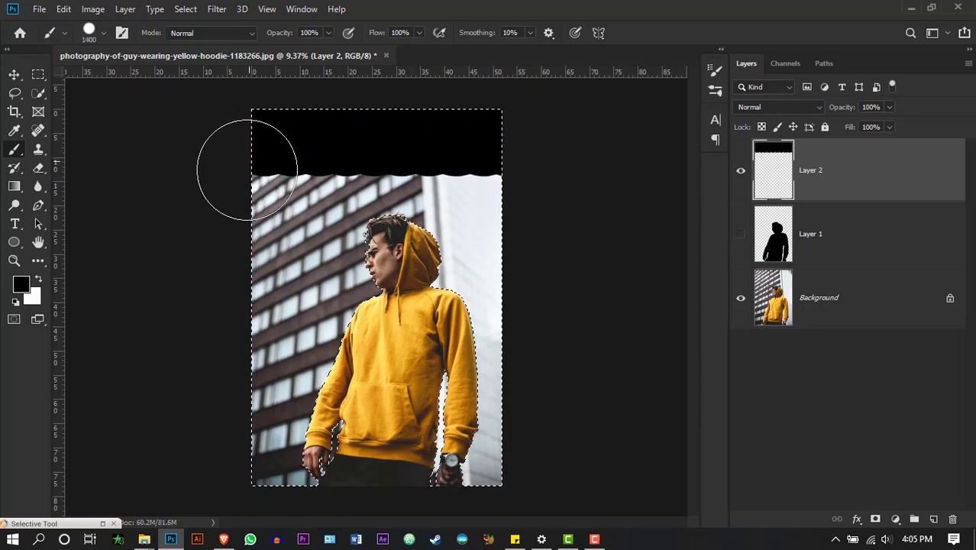
mouse_move(240, 214)
left_mouse_down()
mouse_move(507, 216)
mouse_move(434, 275)
mouse_move(271, 358)
mouse_move(270, 477)
mouse_move(482, 466)
mouse_move(517, 284)
mouse_move(560, 338)
left_mouse_up()
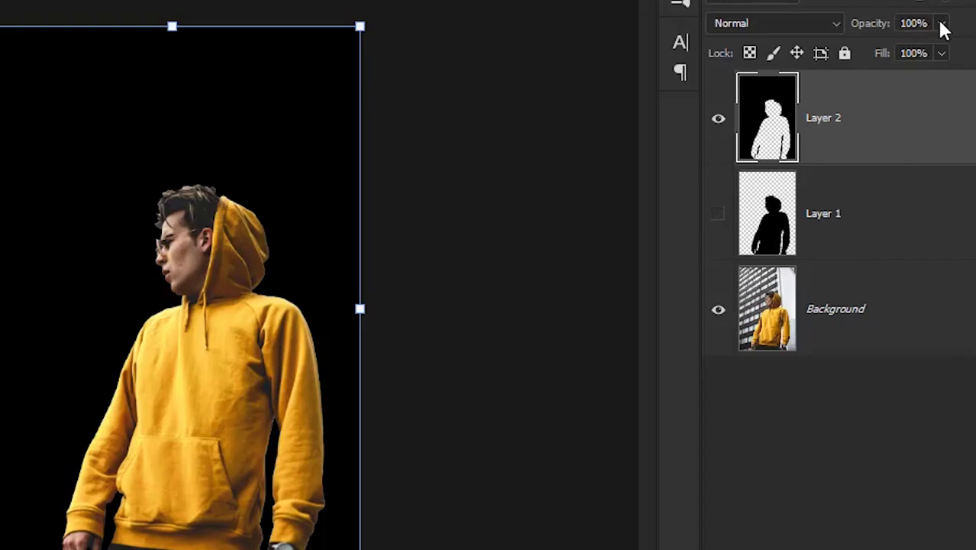
Step: Lower Layer 2's opacity to 60% and compare the photo with and without the darkened backdrop
left_click(943, 25)
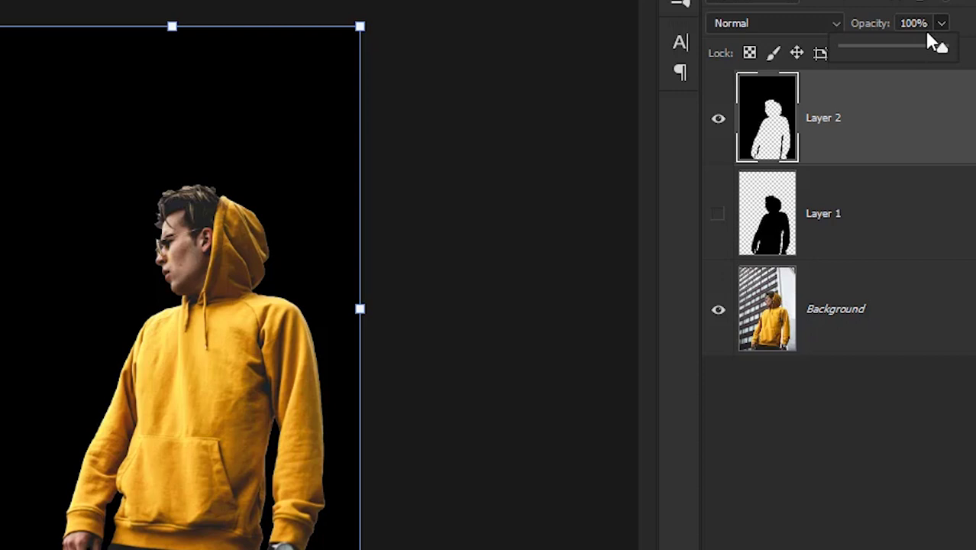
left_click(905, 24)
type("60")
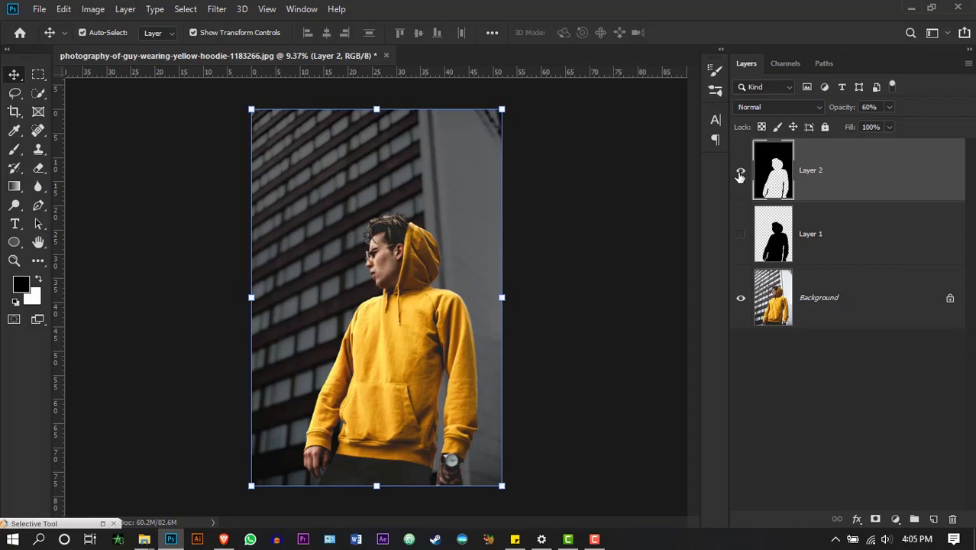
left_click(740, 175)
left_click(740, 176)
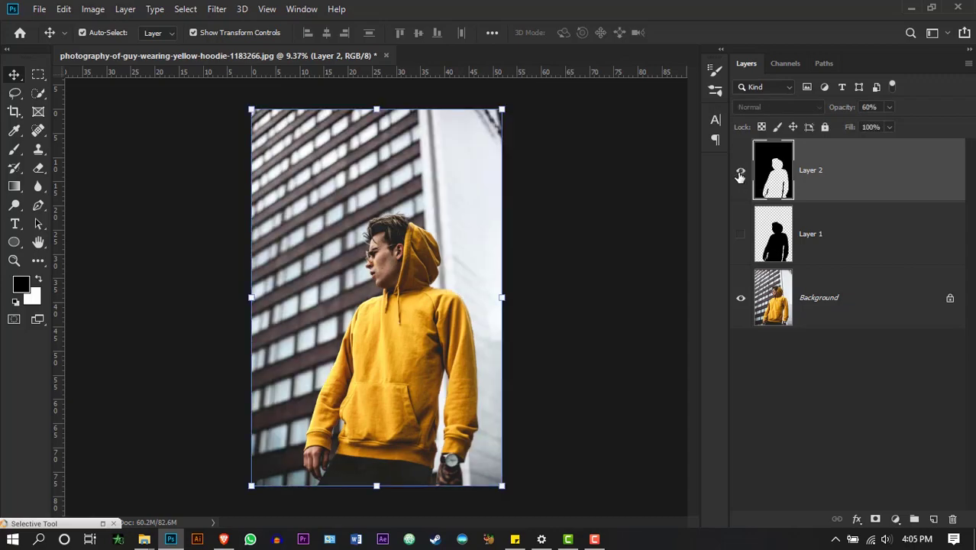
left_click(741, 177)
left_click(740, 176)
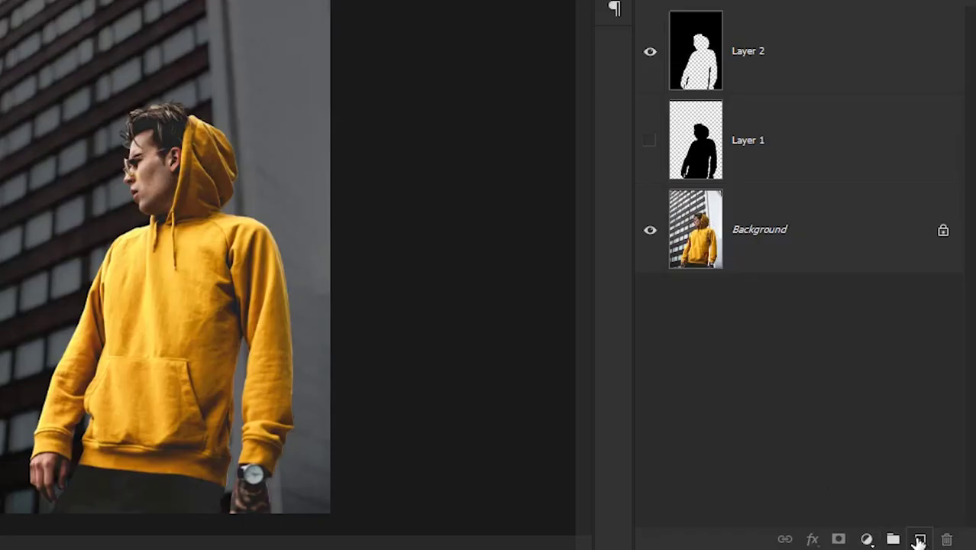
Step: Add a new layer at the top of the stack and name it Back Light
left_click(933, 518)
double_click(817, 168)
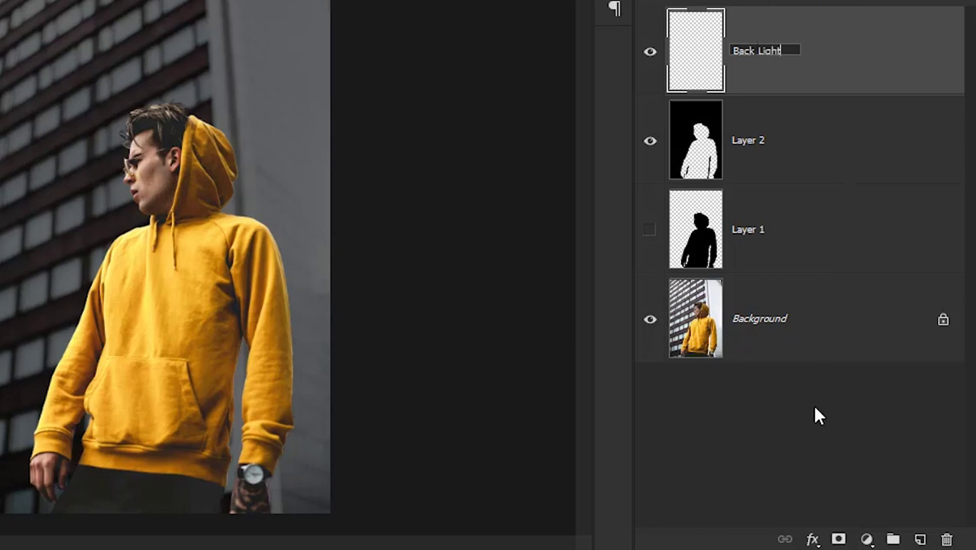
key("Return")
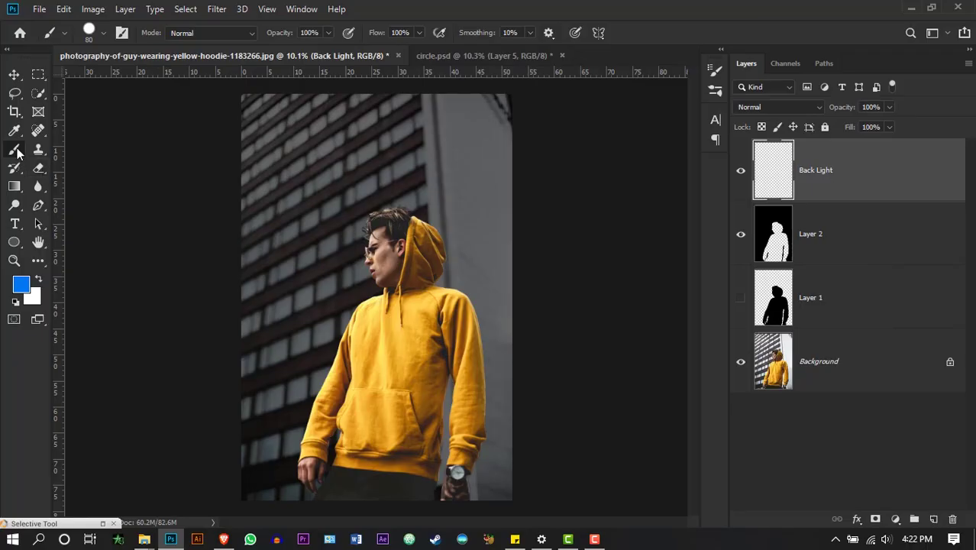
Step: Choose the Brush tool and set its foreground color to bright blue 0078f2
right_click(16, 150)
left_click(65, 151)
left_click(22, 285)
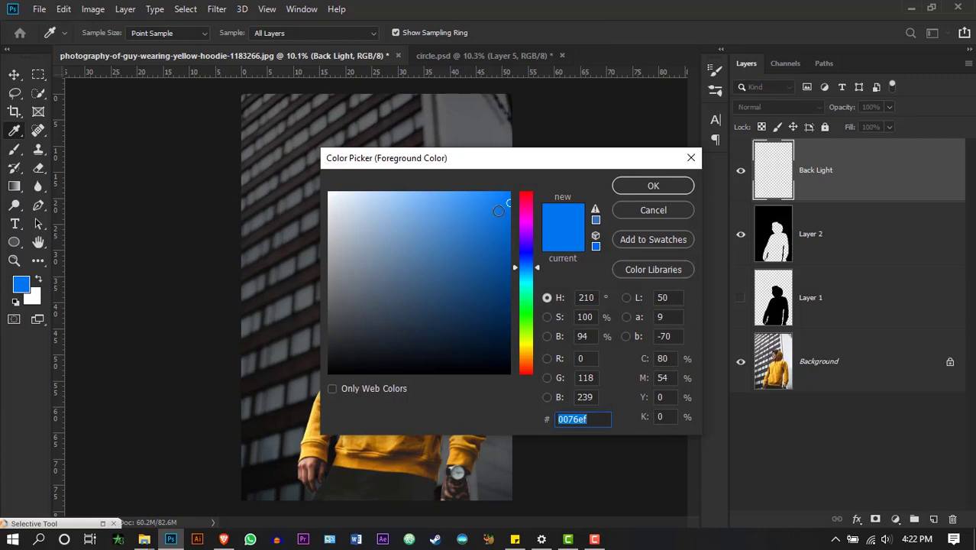
left_click_drag(504, 213, 514, 201)
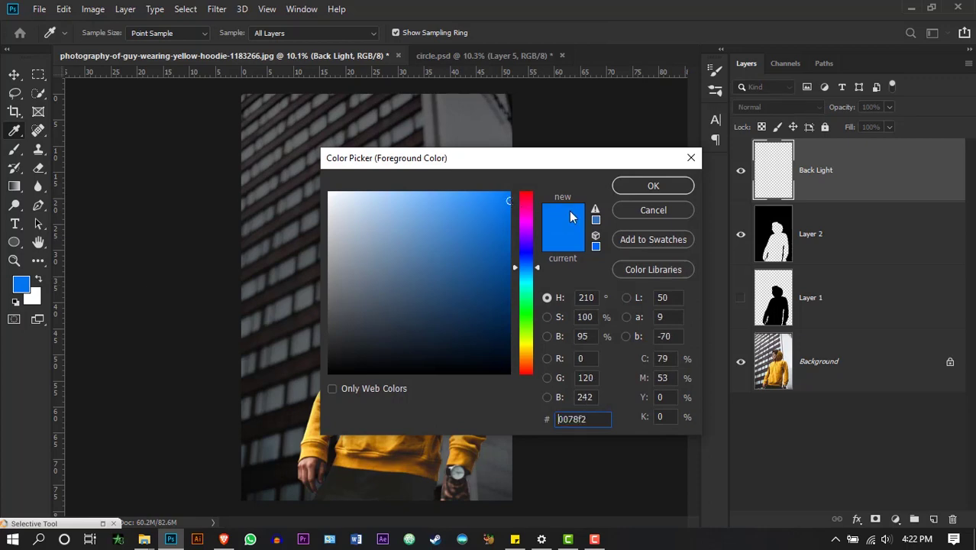
left_click(654, 187)
Step: Paint blue strokes along the outer edges of the hoodie, sleeves, shoulders and hood on the Back Light layer
scroll(388, 298, "up", 10)
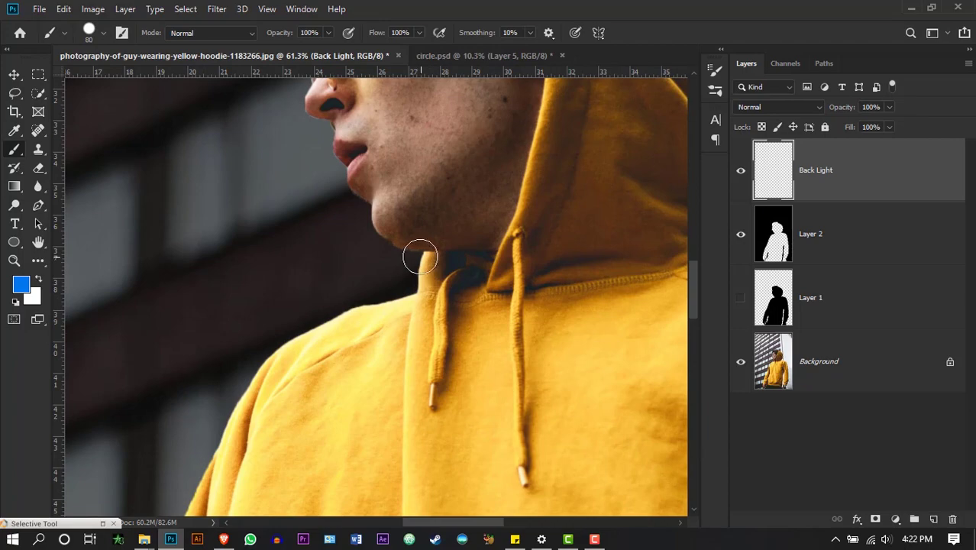
mouse_move(420, 257)
left_mouse_down()
mouse_move(418, 278)
mouse_move(394, 297)
mouse_move(334, 312)
mouse_move(281, 343)
mouse_move(238, 403)
left_mouse_up()
mouse_move(238, 403)
left_mouse_down()
mouse_move(436, 208)
mouse_move(341, 432)
left_mouse_up()
mouse_move(340, 433)
left_mouse_down()
mouse_move(437, 186)
mouse_move(341, 391)
left_mouse_up()
scroll(357, 203, "down", 5)
mouse_move(341, 391)
left_mouse_down()
mouse_move(358, 204)
mouse_move(306, 383)
mouse_move(337, 460)
left_mouse_up()
scroll(338, 460, "down", 3)
left_click_drag(508, 407, 408, 401)
scroll(279, 407, "up", 5)
mouse_move(250, 412)
left_mouse_down()
mouse_move(306, 283)
mouse_move(281, 410)
left_mouse_up()
mouse_move(682, 468)
left_mouse_down()
mouse_move(389, 464)
mouse_move(455, 153)
mouse_move(361, 416)
left_mouse_up()
mouse_move(363, 408)
left_mouse_down()
mouse_move(409, 374)
mouse_move(530, 125)
left_mouse_up()
left_click_drag(489, 208, 475, 417)
left_click_drag(565, 462, 445, 413)
mouse_move(448, 436)
left_mouse_down()
mouse_move(508, 242)
mouse_move(484, 400)
mouse_move(473, 260)
mouse_move(388, 174)
left_mouse_up()
scroll(508, 242, "down", 4)
scroll(359, 404, "up", 5)
mouse_move(359, 405)
left_mouse_down()
mouse_move(401, 338)
mouse_move(378, 150)
left_mouse_up()
left_click_drag(378, 150, 455, 282)
mouse_move(455, 282)
left_mouse_down()
mouse_move(398, 211)
mouse_move(326, 171)
left_mouse_up()
key("v")
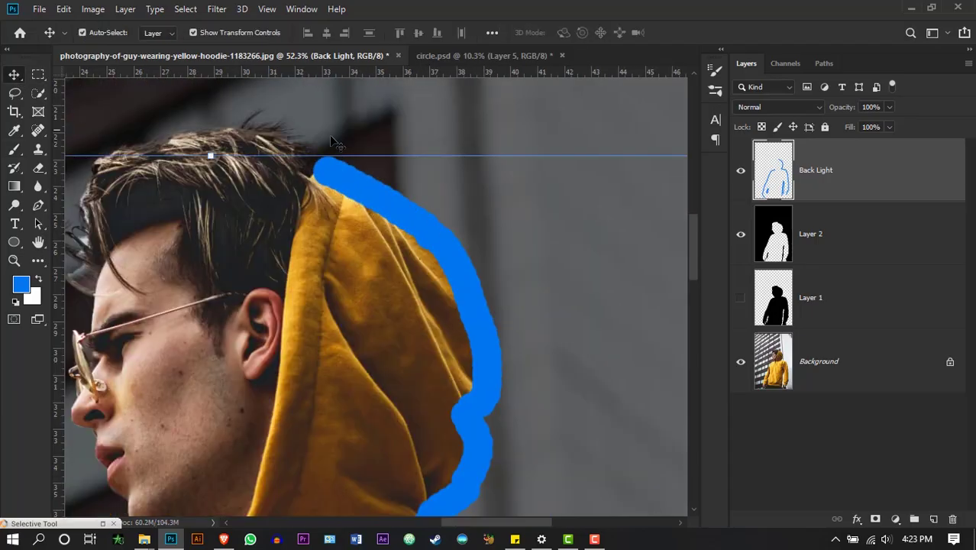
Step: Change the Back Light layer's blending mode to Divide
left_click(790, 107)
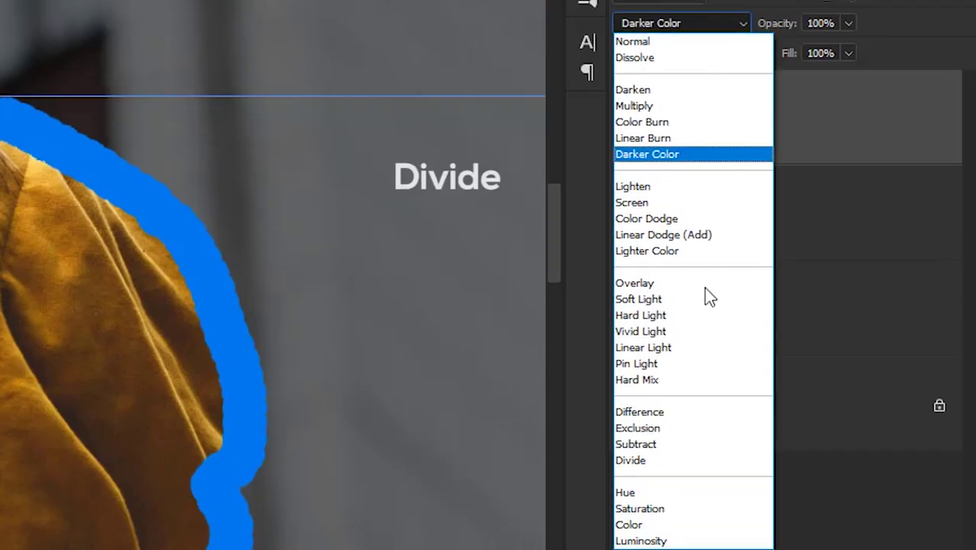
left_click(669, 461)
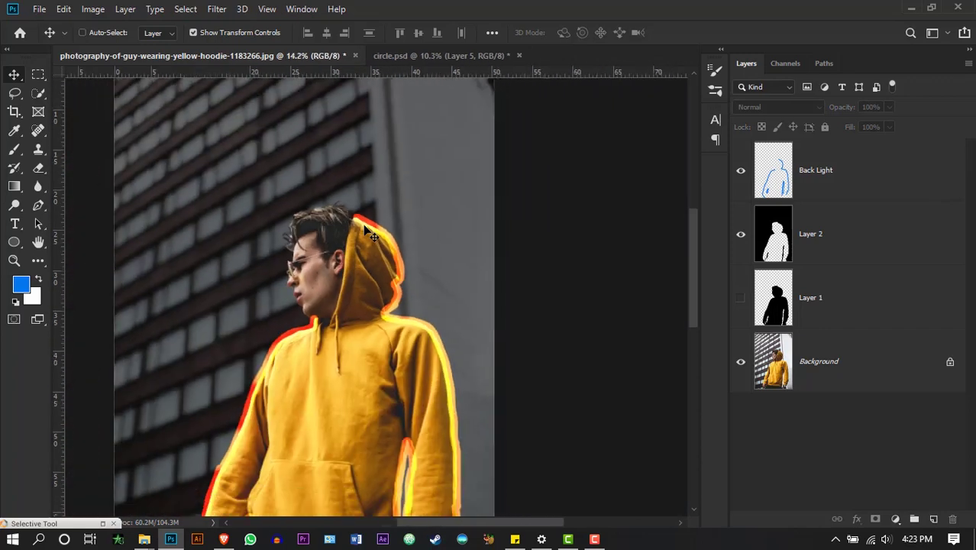
scroll(365, 231, "down", 4)
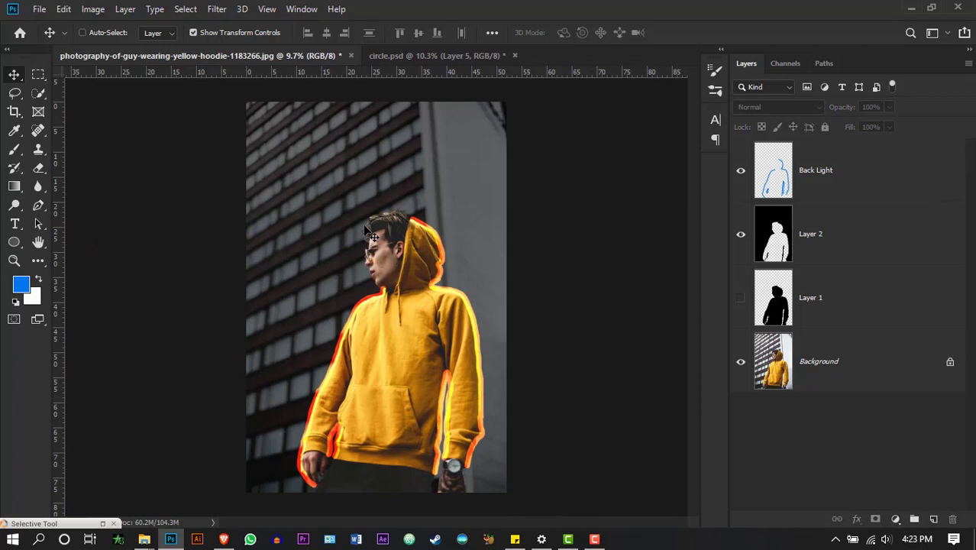
Step: Soften the Back Light strokes with a Gaussian Blur of 20.8 pixels radius
left_click(217, 9)
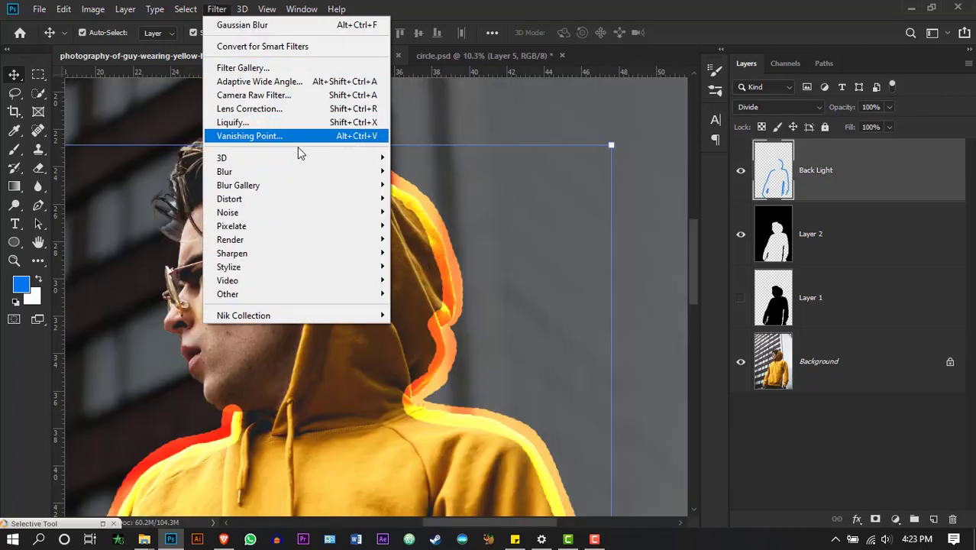
mouse_move(304, 171)
left_click(447, 224)
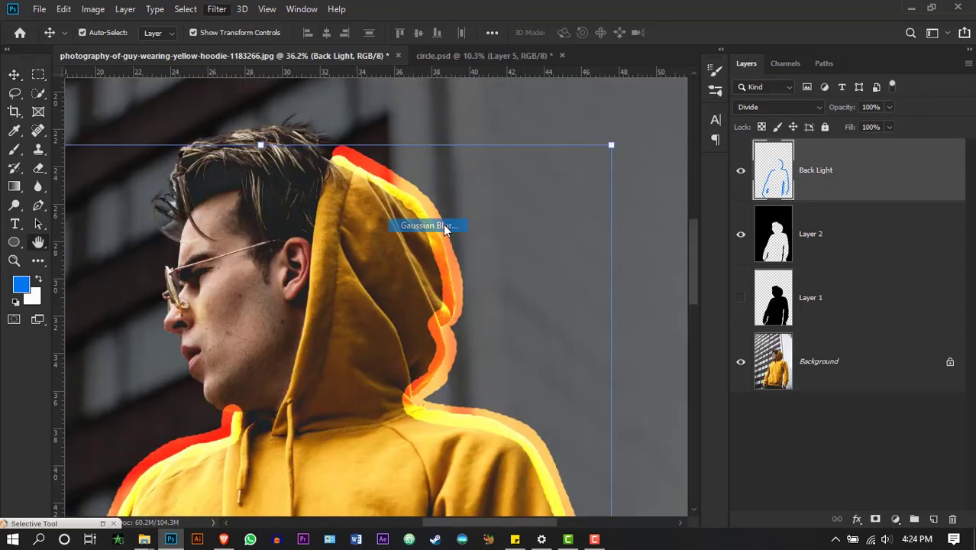
left_click_drag(538, 134, 612, 132)
left_click_drag(569, 354, 589, 351)
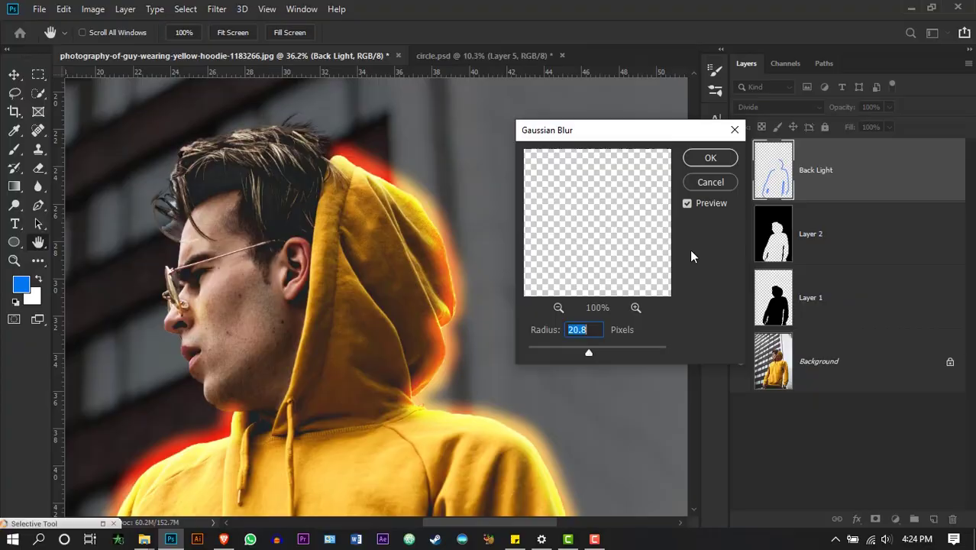
left_click(711, 157)
Step: Add a top layer named Line and paint a blue spiral line winding down around the man's body
left_click(933, 519)
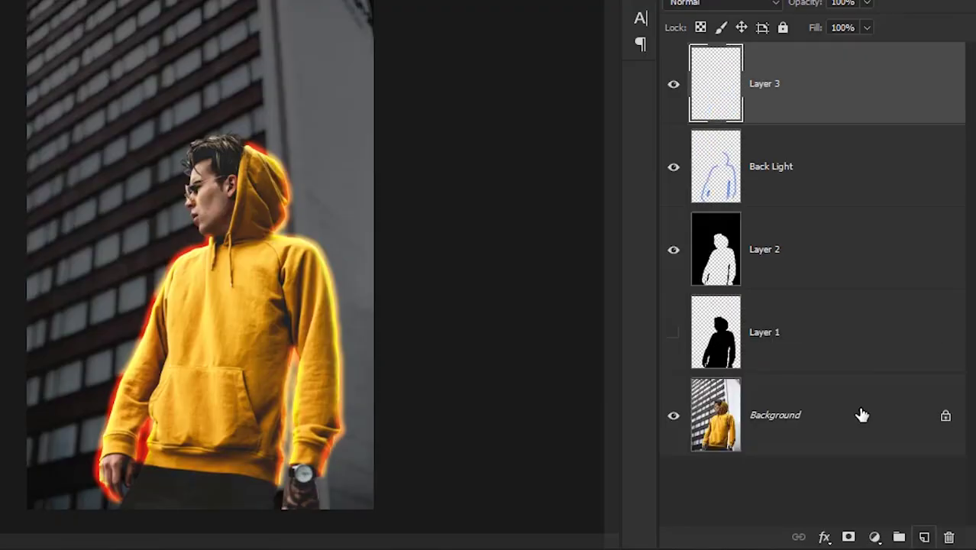
double_click(762, 86)
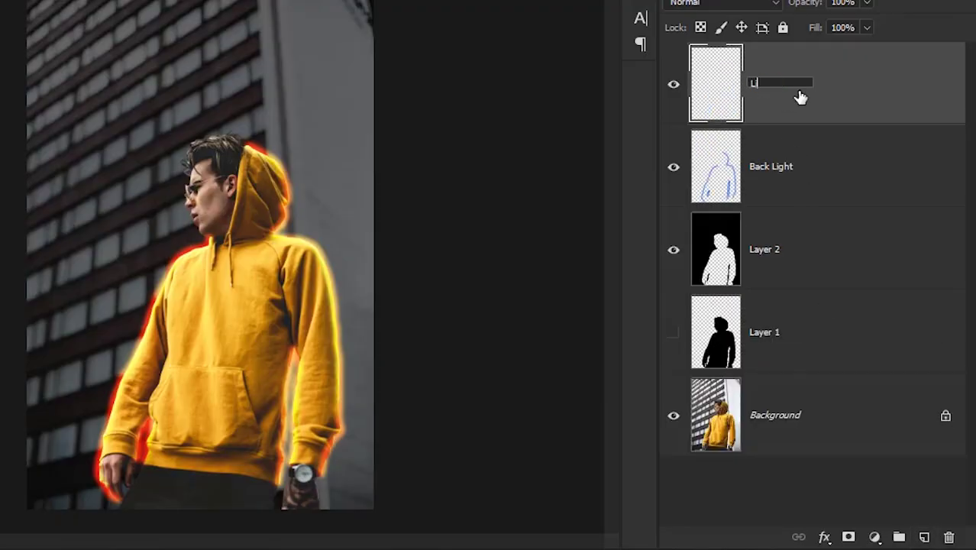
left_click_drag(410, 96, 410, 141)
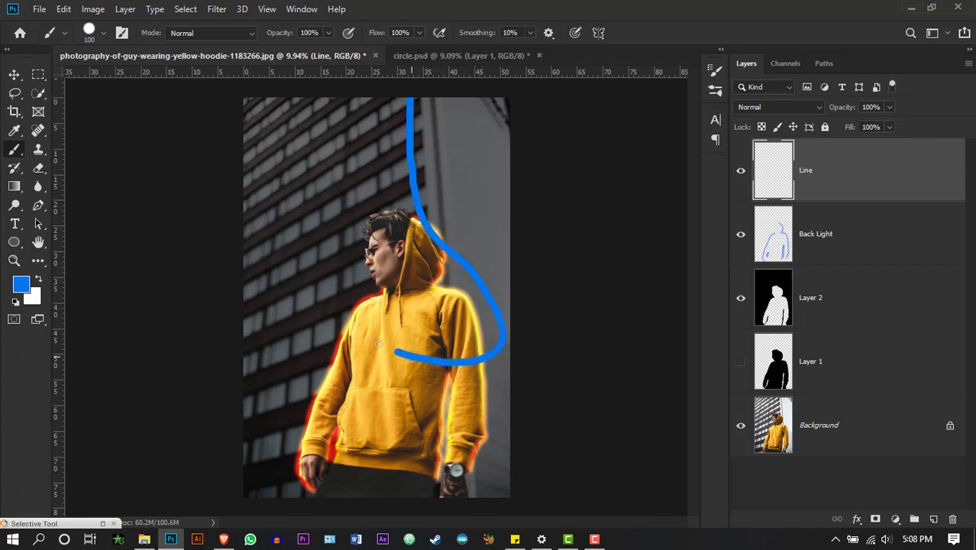
mouse_move(404, 291)
left_mouse_down()
mouse_move(502, 431)
mouse_move(363, 437)
mouse_move(314, 350)
mouse_move(420, 392)
mouse_move(511, 479)
mouse_move(425, 507)
mouse_move(288, 424)
left_mouse_up()
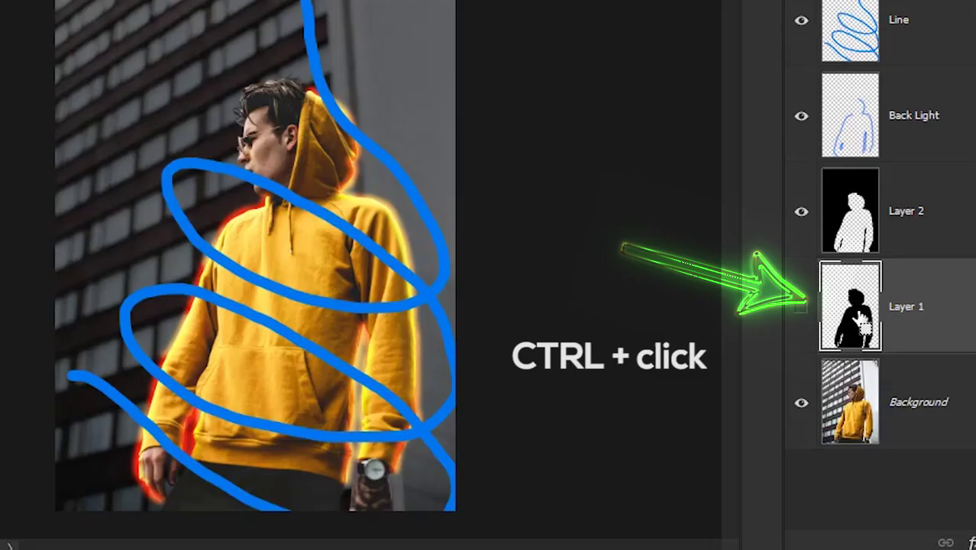
Step: Load Layer 1's silhouette as a selection and prepare a hard-edged 500 px Eraser on the Line layer
left_click(858, 321, "ctrl")
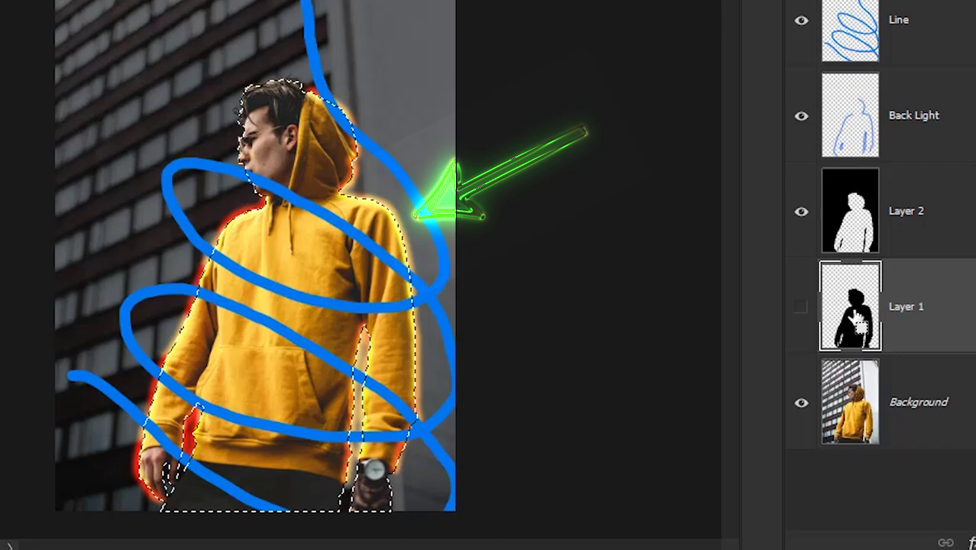
left_click(967, 31)
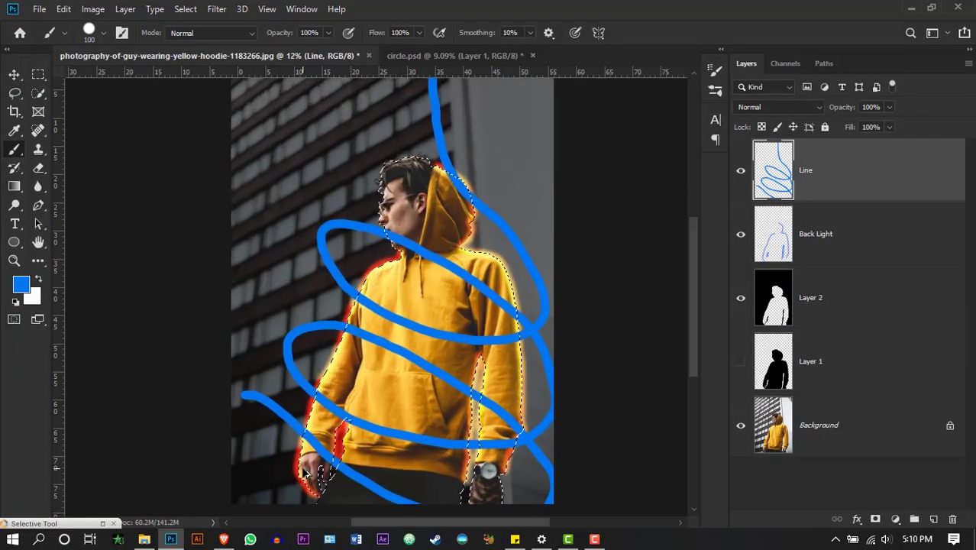
scroll(332, 467, "up", 5)
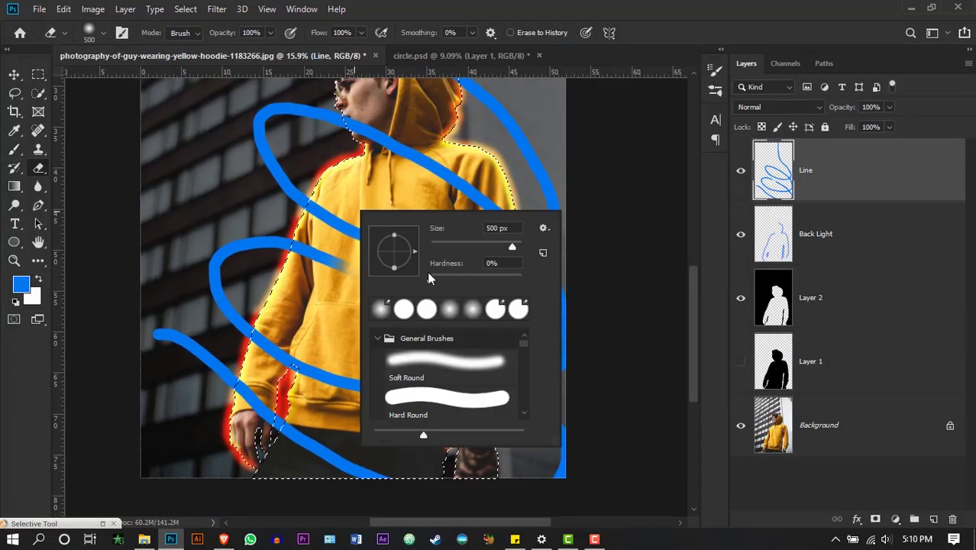
left_click_drag(431, 278, 573, 274)
Step: Erase the spiral's segments that pass behind the man's torso, arms and hood within the selection on the Line layer
mouse_move(318, 250)
left_mouse_down()
mouse_move(301, 223)
mouse_move(326, 218)
mouse_move(292, 203)
mouse_move(409, 251)
mouse_move(459, 252)
mouse_move(406, 288)
mouse_move(458, 338)
mouse_move(529, 378)
mouse_move(504, 345)
mouse_move(526, 346)
mouse_move(491, 370)
left_mouse_up()
scroll(529, 352, "up", 6)
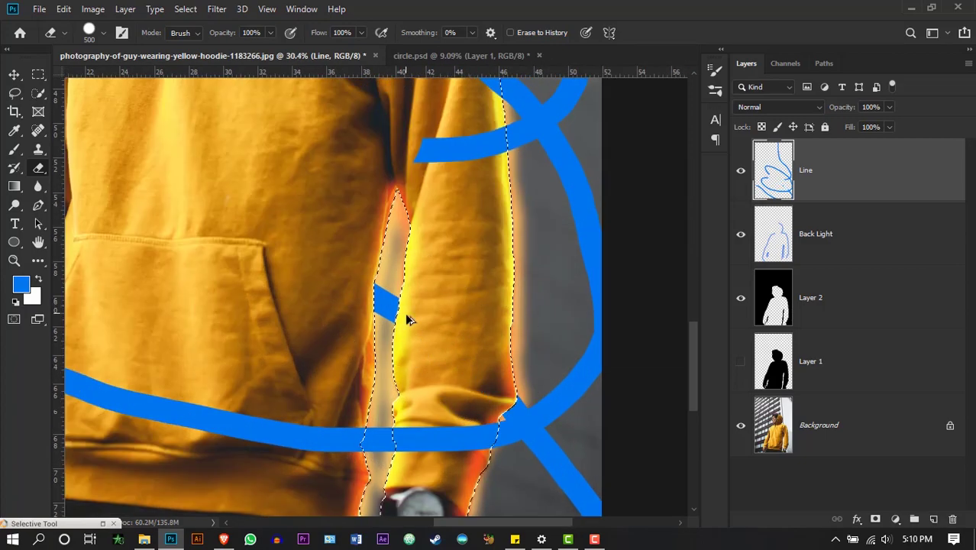
scroll(405, 315, "down", 4)
left_click_drag(436, 302, 461, 297)
scroll(460, 297, "down", 2)
left_click_drag(309, 223, 326, 233)
key("ctrl+z")
scroll(409, 199, "down", 3)
scroll(427, 317, "up", 1)
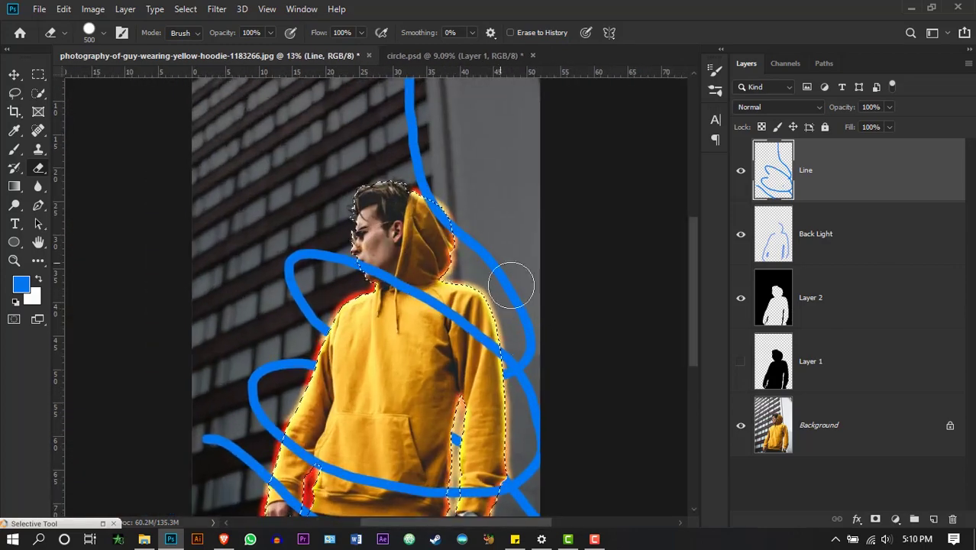
scroll(504, 286, "down", 2)
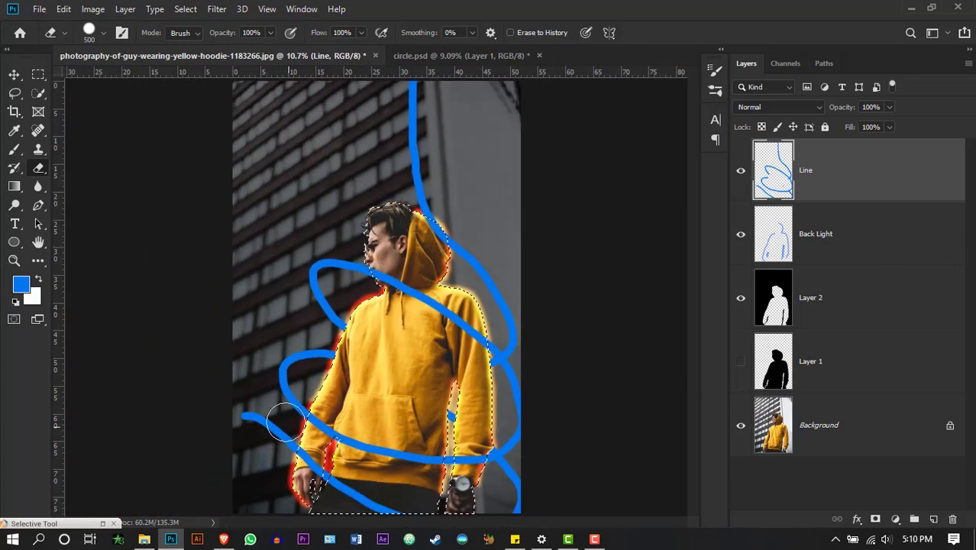
scroll(452, 230, "up", 5)
scroll(379, 210, "down", 3)
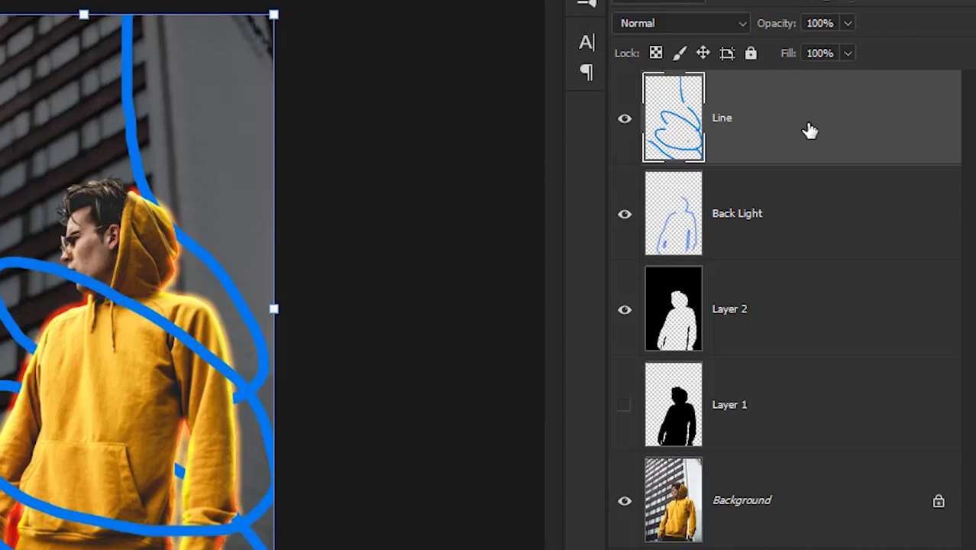
Step: Duplicate the Line layer twice and hide both copies
key("ctrl+j")
key("ctrl+j")
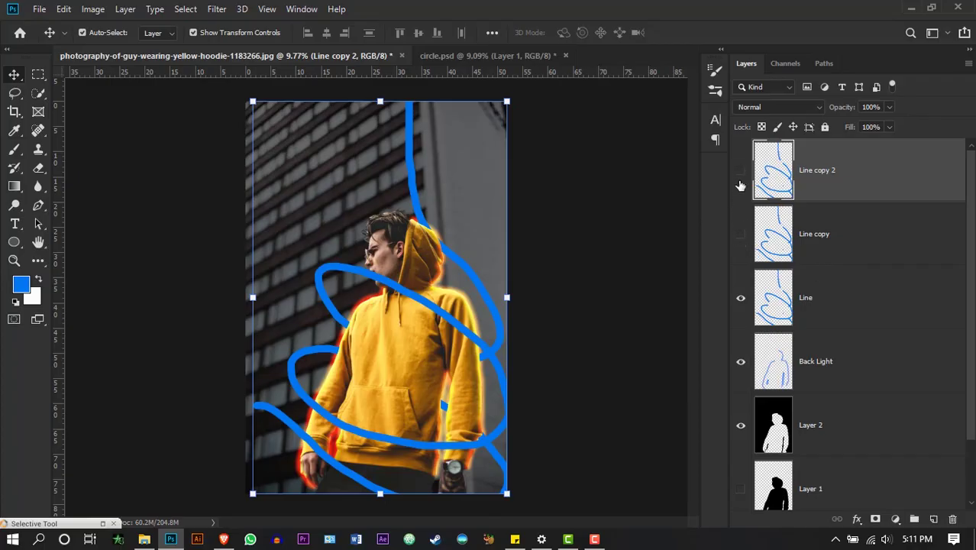
Step: Change the original Line layer's blending mode to Divide
left_click(845, 310)
key("ctrl+plus")
key("ctrl+plus")
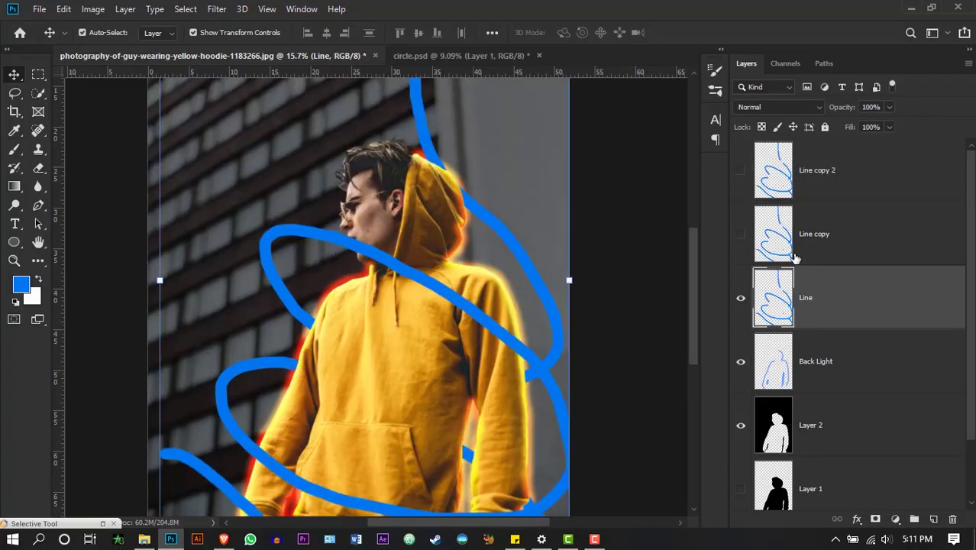
left_click(783, 107)
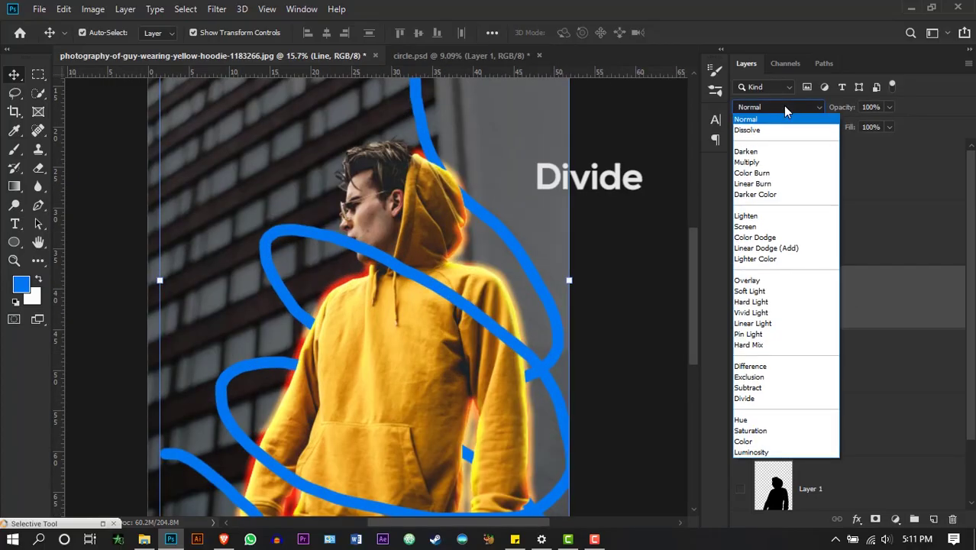
left_click(776, 399)
Step: Soften the Line layer with a Gaussian Blur of 23.5 pixels radius
left_click(218, 9)
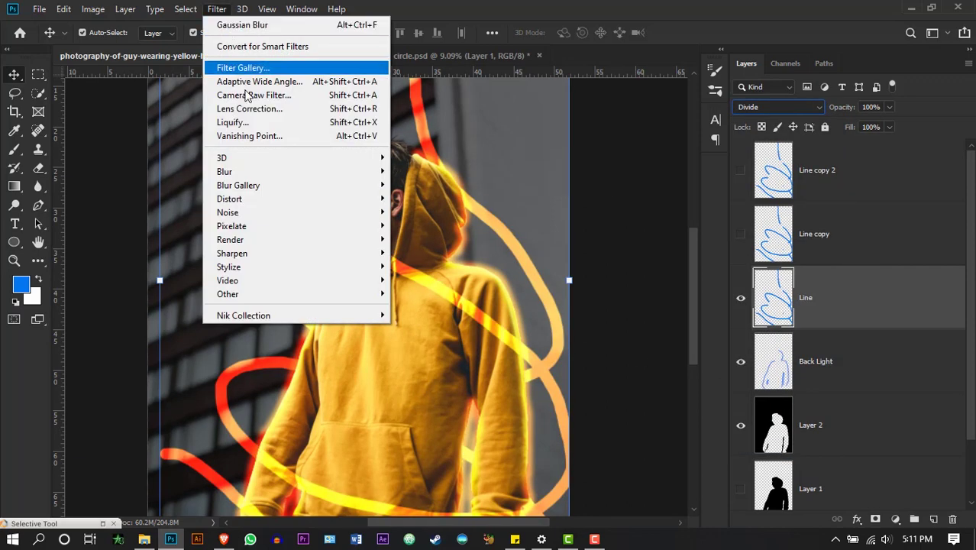
left_click(443, 225)
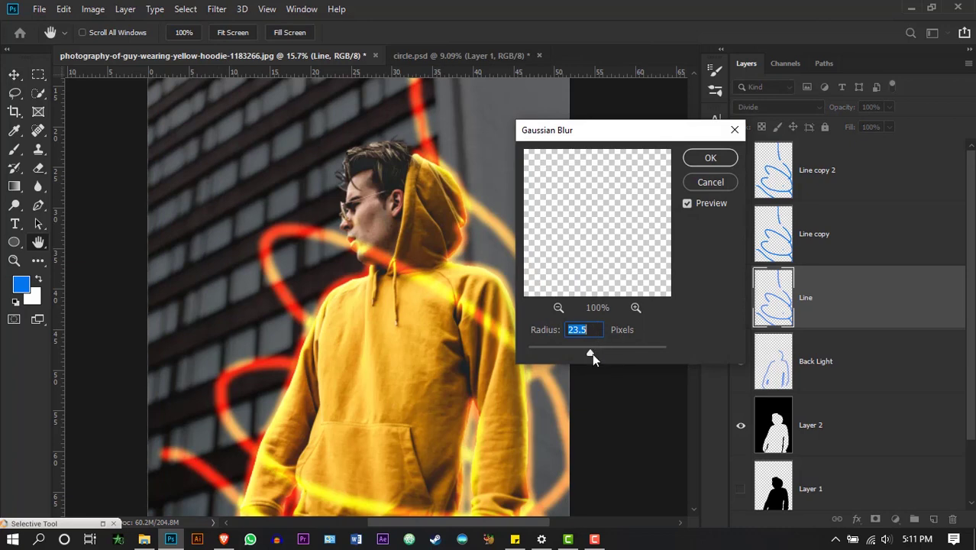
left_click(710, 159)
Step: Show the Line copy layer and apply a Gaussian Blur of 101.4 pixels radius to it
left_click(740, 235)
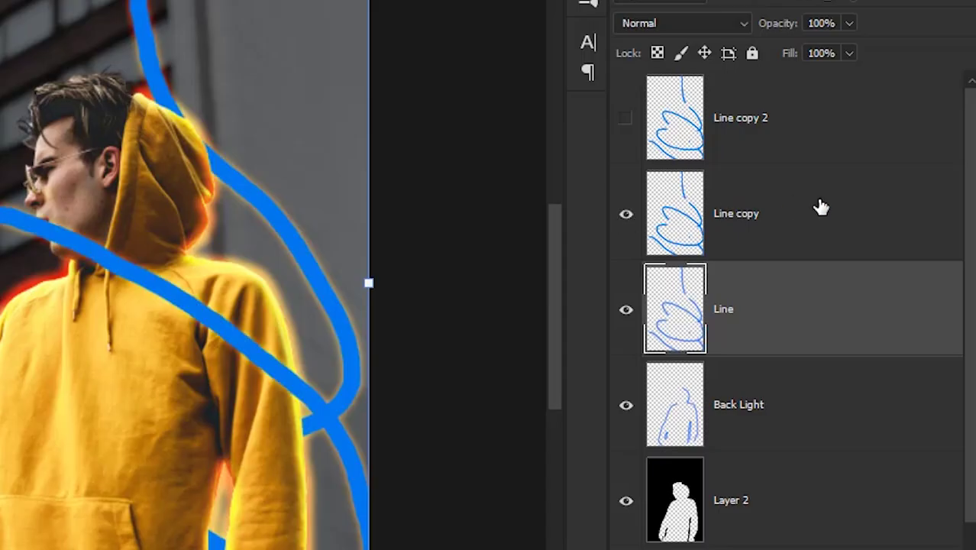
left_click(821, 208)
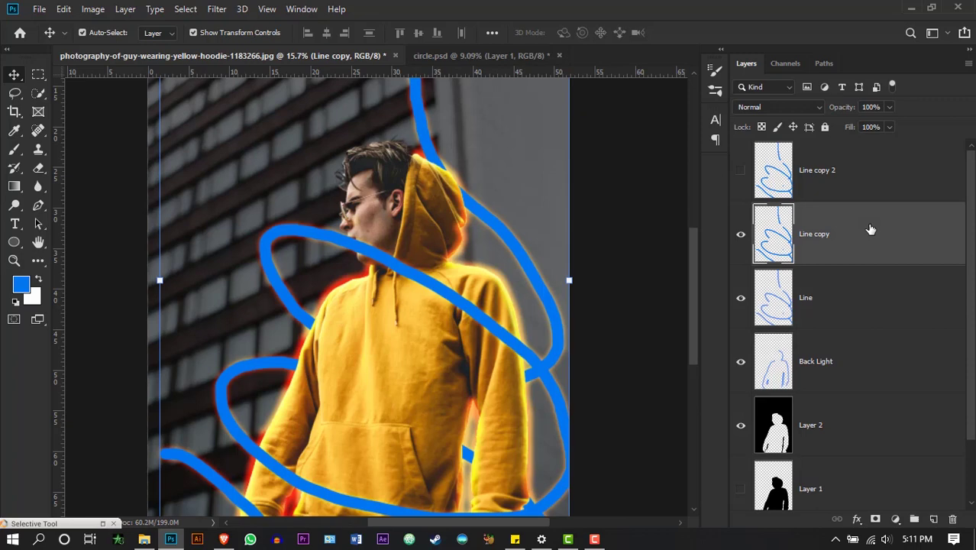
left_click(216, 8)
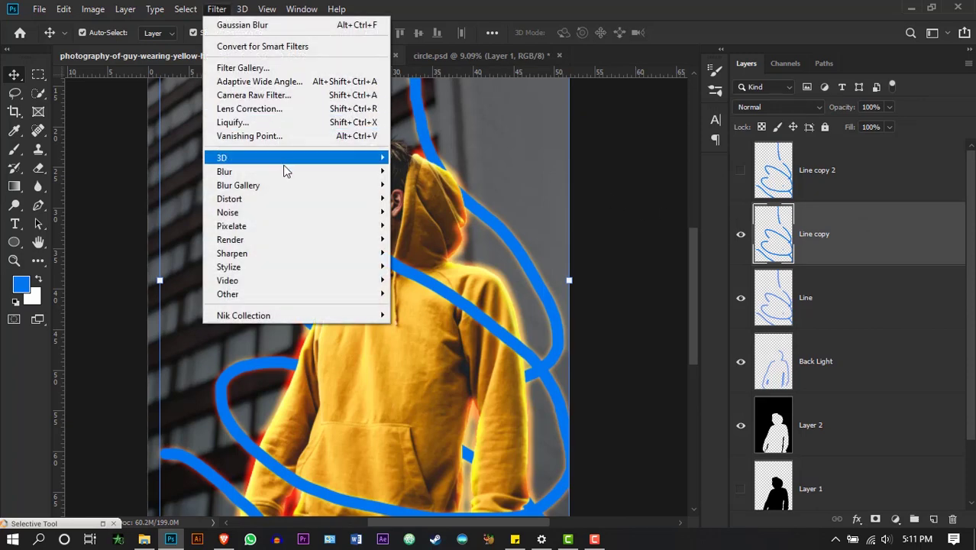
mouse_move(283, 170)
left_click(432, 226)
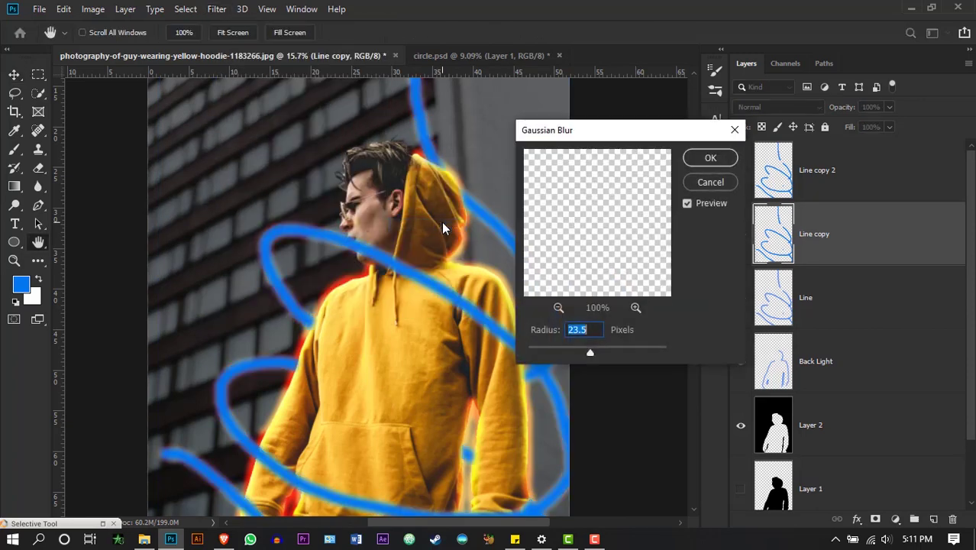
left_click(609, 352)
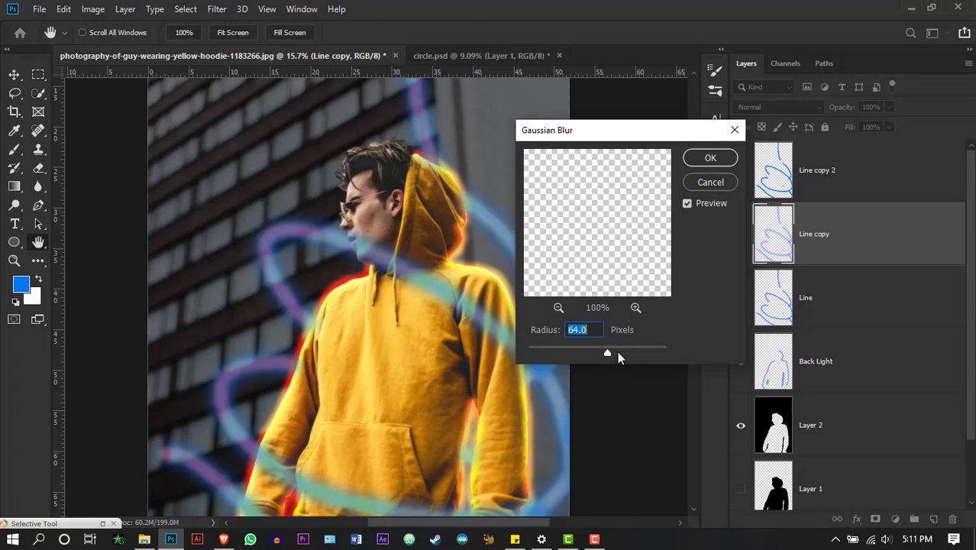
left_click(617, 353)
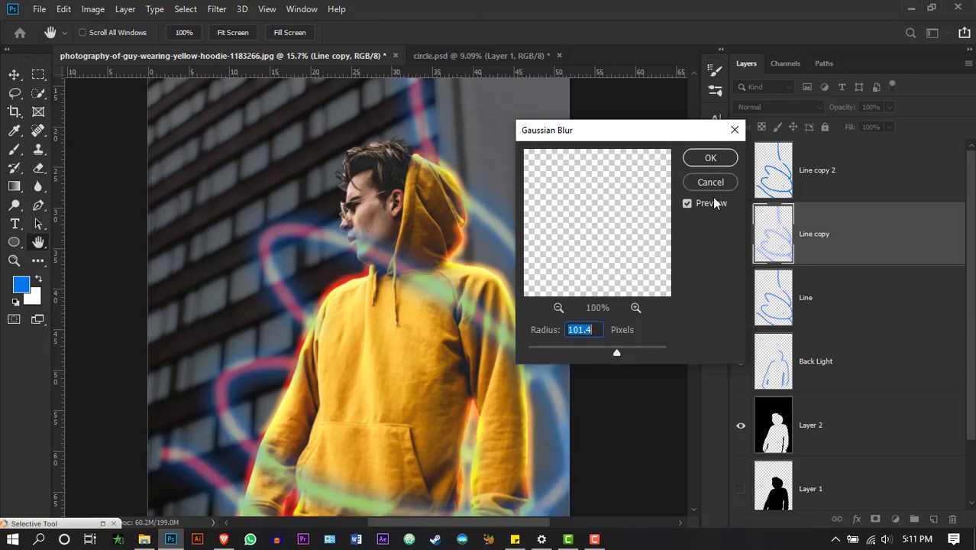
left_click(718, 163)
Step: Show the Line copy 2 layer and apply an even stronger Gaussian Blur to spread a wide blue glow
left_click(867, 189)
left_click(215, 10)
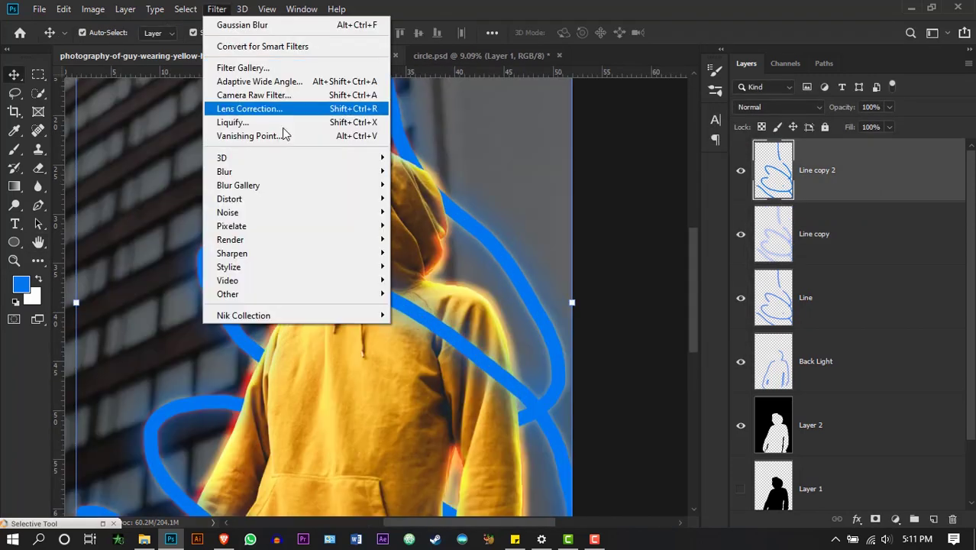
mouse_move(298, 171)
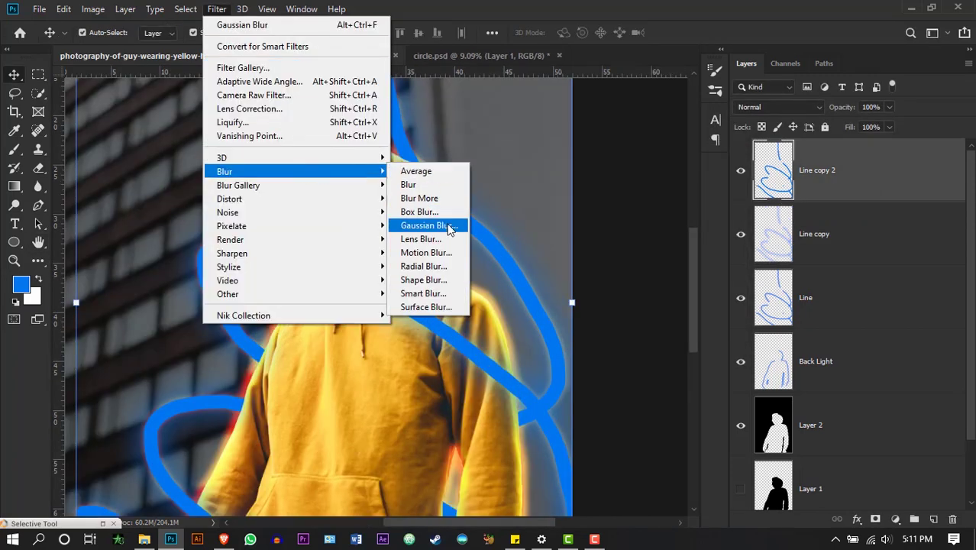
left_click(449, 229)
left_click_drag(634, 349, 644, 348)
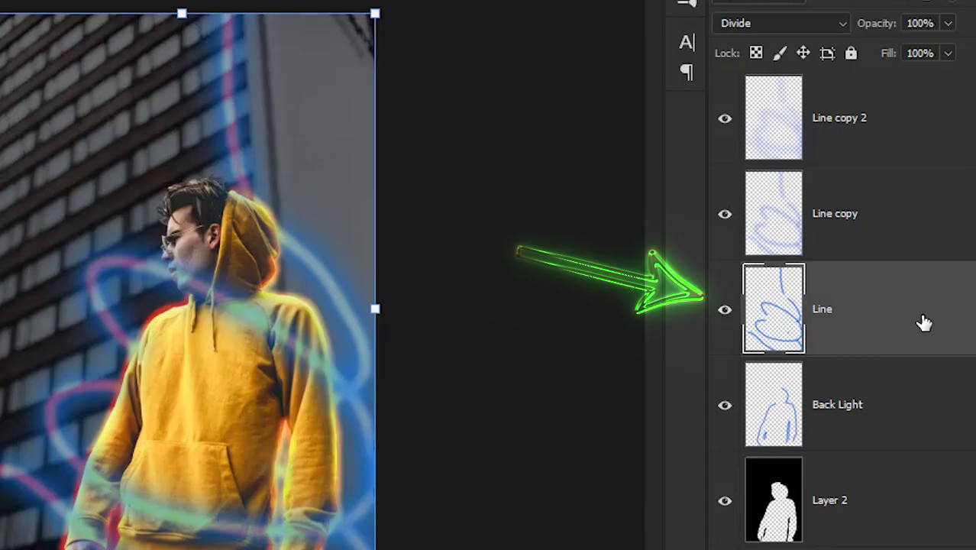
Step: Duplicate the blurred Line layer and move the duplicate to the top of the layer stack
key("ctrl+j")
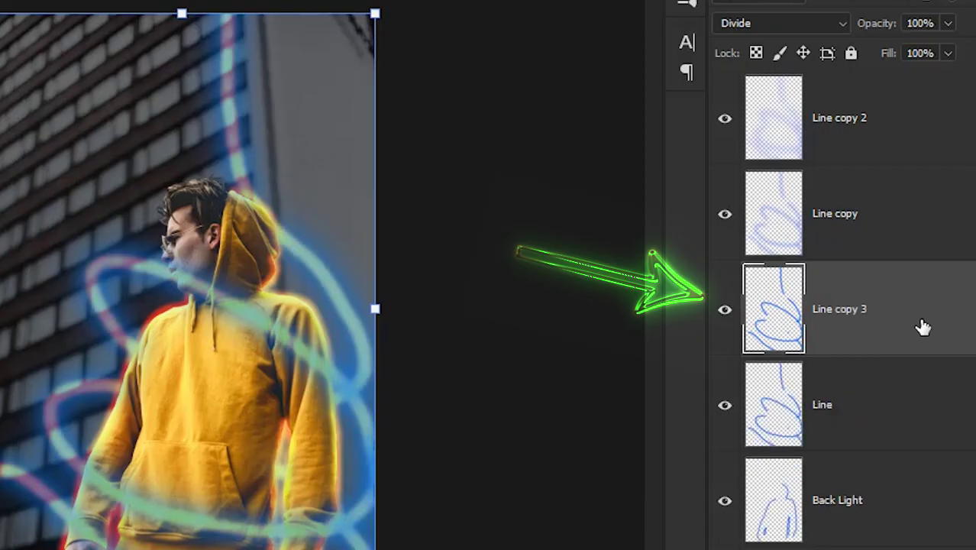
left_click_drag(923, 327, 925, 96)
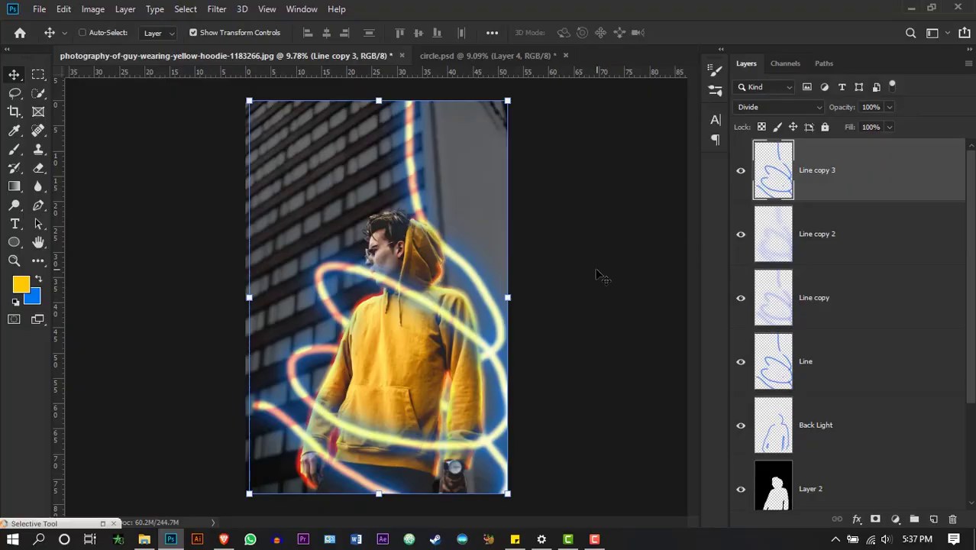
left_click(597, 270, "ctrl")
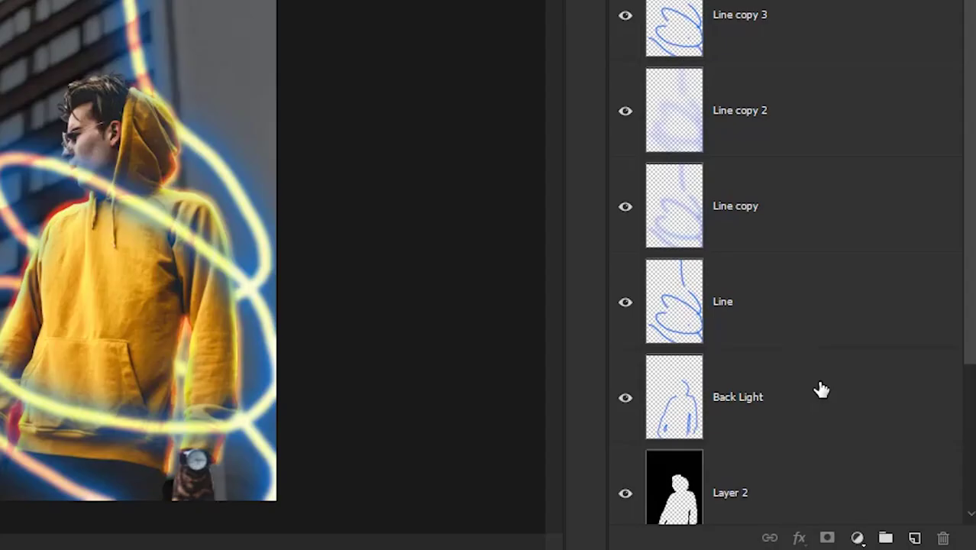
Step: Add a new layer directly above Back Light and name it reflect
left_click(871, 418)
left_click(916, 540)
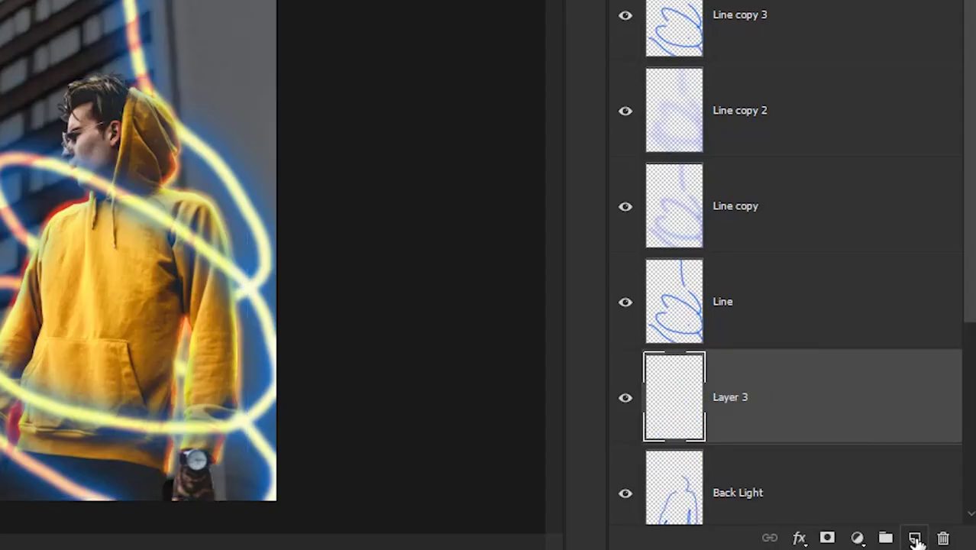
scroll(771, 242, "down", 3)
double_click(733, 215)
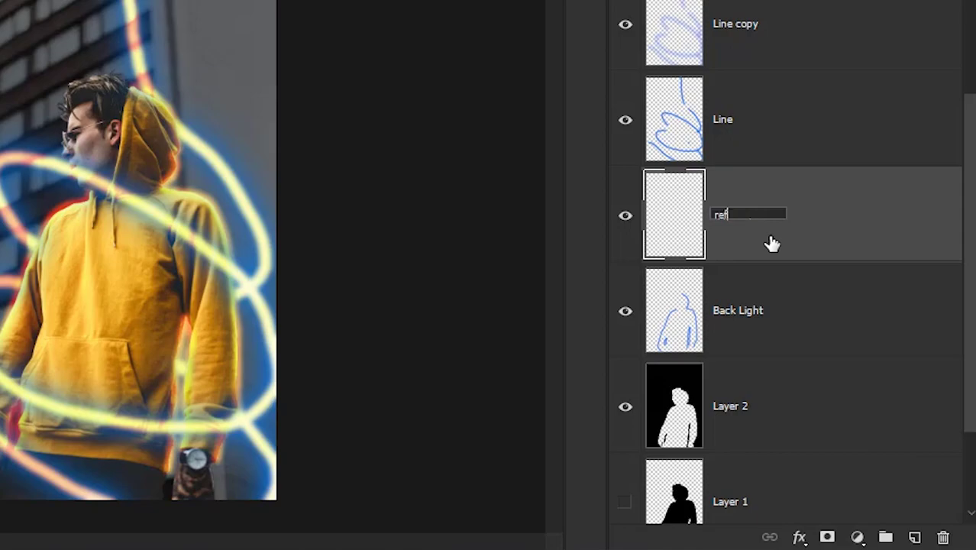
type("reflec")
type("t")
key("Return")
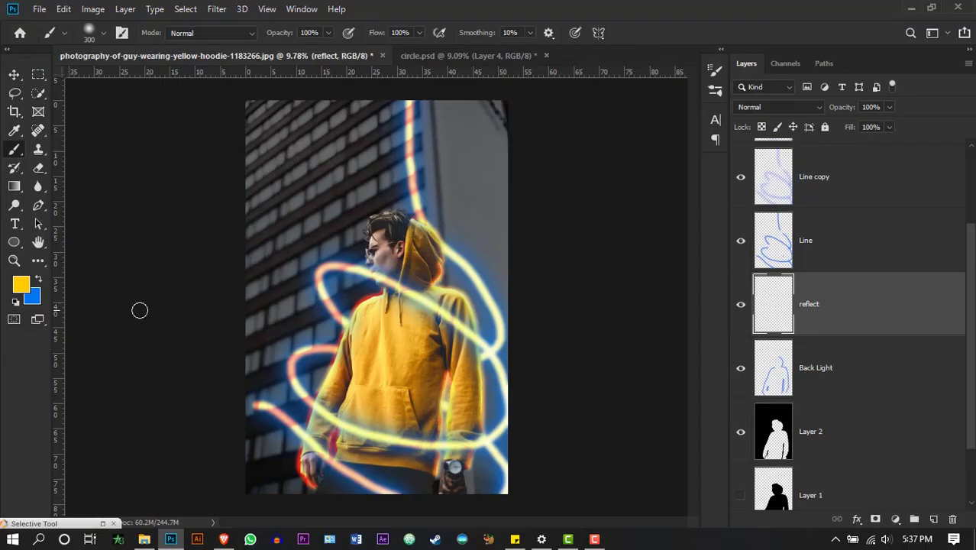
Step: With the foreground colour ffcc00, paint soft yellow light reflections on the reflect layer beside the line across the chest and hood
left_click(23, 285)
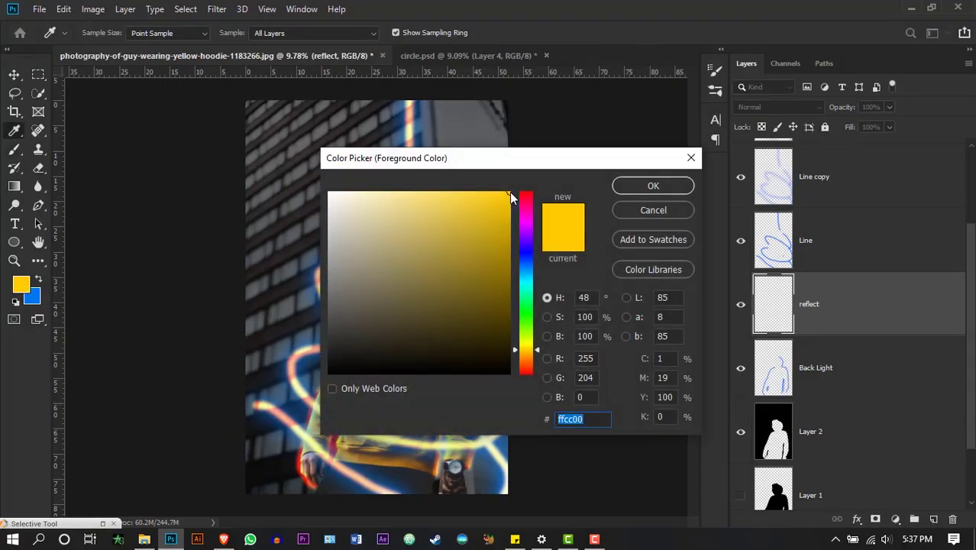
left_click(632, 188)
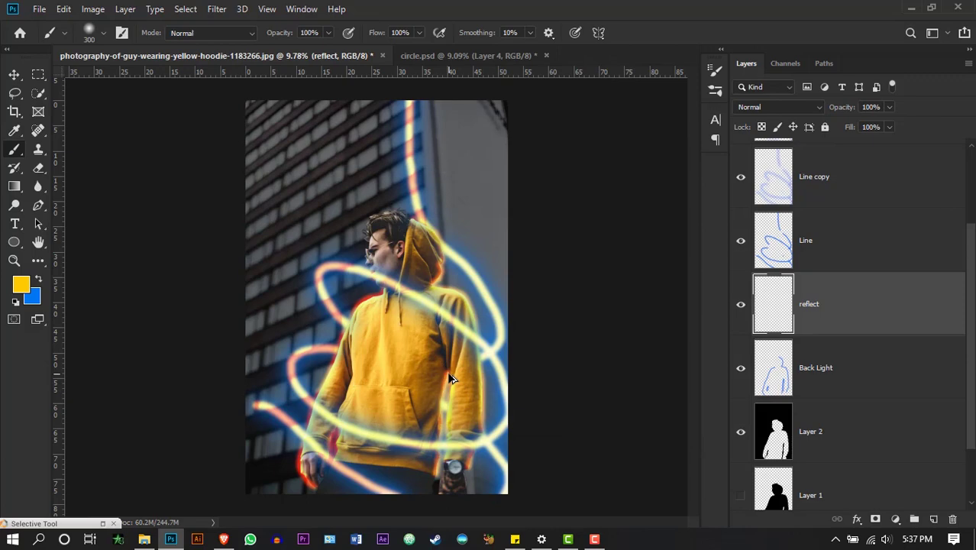
scroll(446, 363, "up", 5)
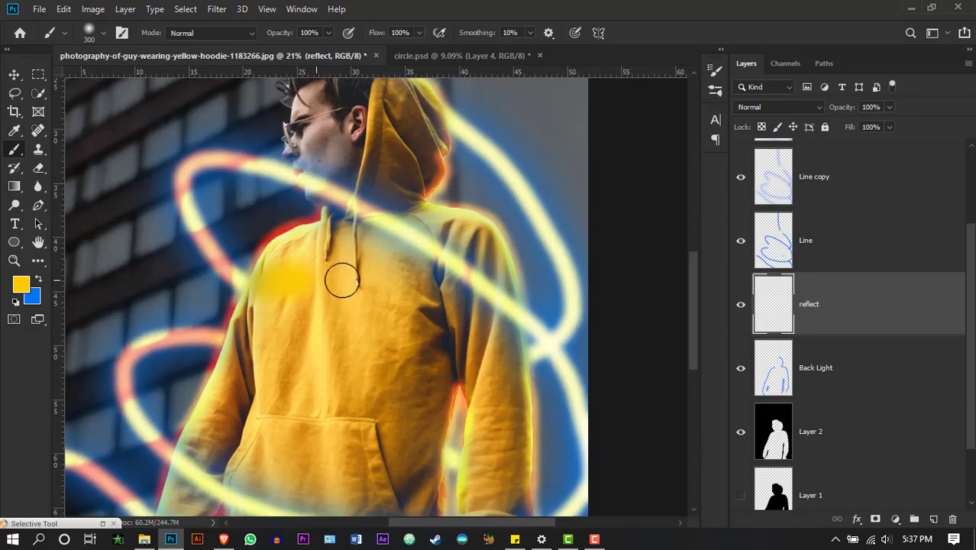
left_click_drag(342, 281, 514, 328)
scroll(263, 263, "up", 3)
left_click_drag(306, 223, 518, 343)
scroll(428, 275, "up", 3)
left_click_drag(396, 183, 420, 222)
Step: Paint yellow reflections along the lower loops over the hoodie and hand, and set the reflect layer's blend mode to Overlay
scroll(306, 306, "down", 4)
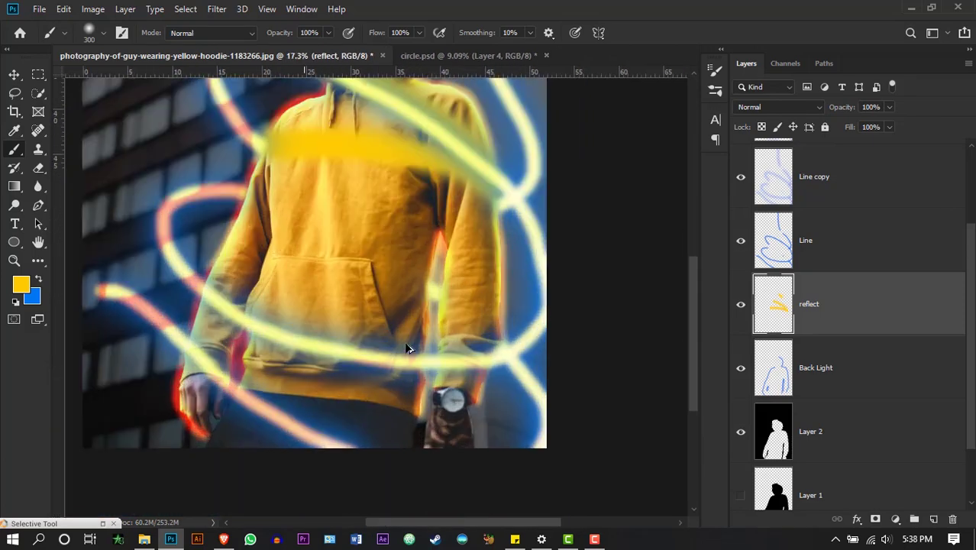
mouse_move(229, 288)
left_mouse_down()
mouse_move(451, 352)
mouse_move(485, 348)
left_mouse_up()
mouse_move(215, 354)
left_mouse_down()
mouse_move(268, 411)
mouse_move(381, 456)
mouse_move(250, 410)
left_mouse_up()
scroll(218, 413, "up", 3)
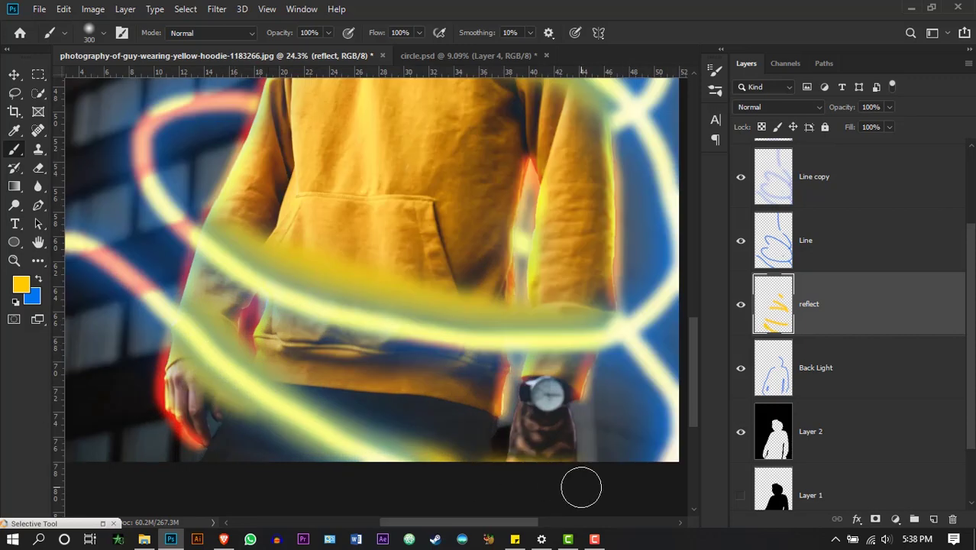
scroll(581, 487, "down", 4)
left_click(778, 110)
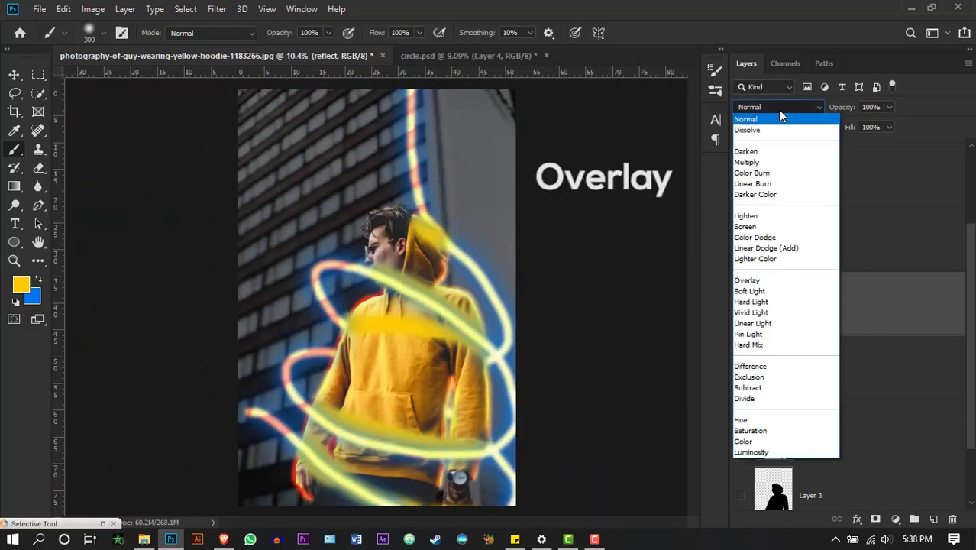
left_click(773, 281)
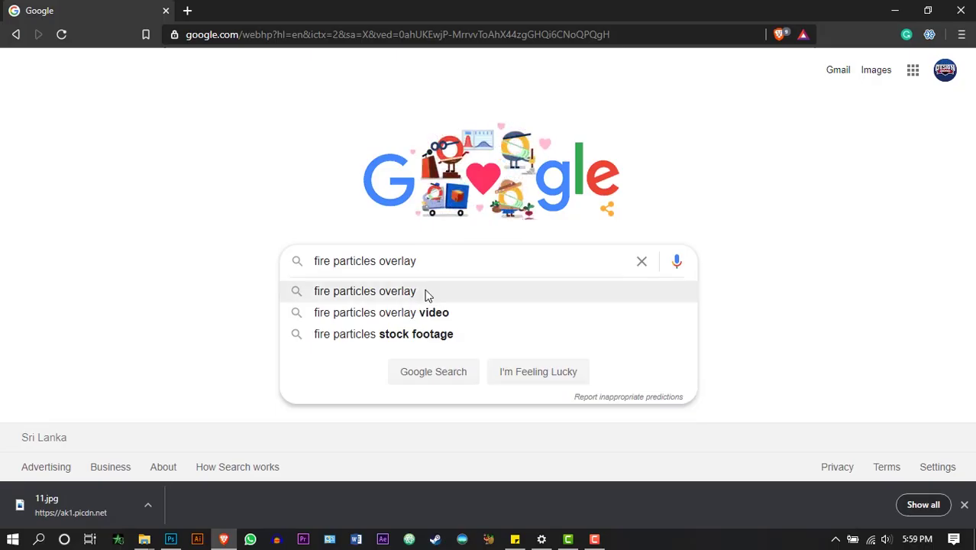
Step: Switch to the browser and look through Google image results for "fire particles overlay" for a suitable spark image
left_click(428, 296)
left_click(206, 127)
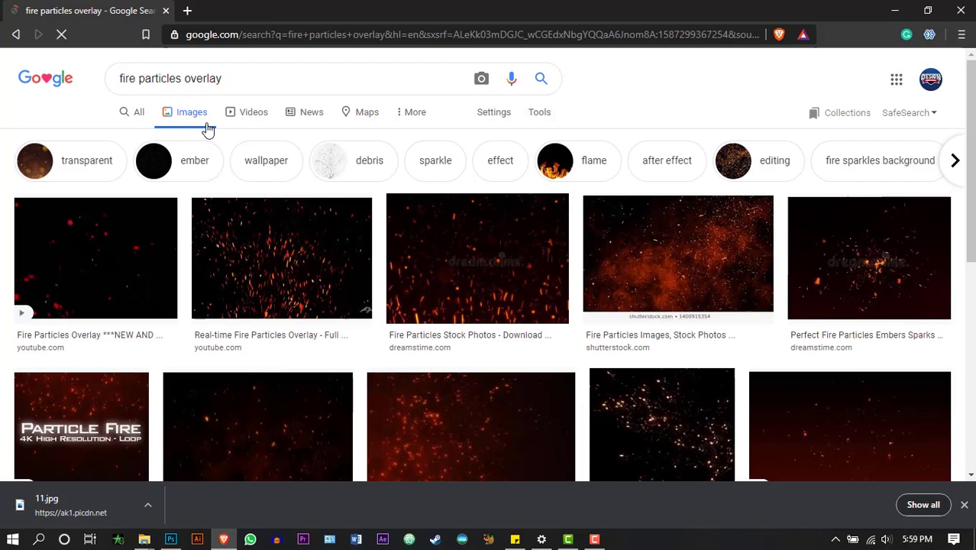
scroll(394, 238, "down", 6)
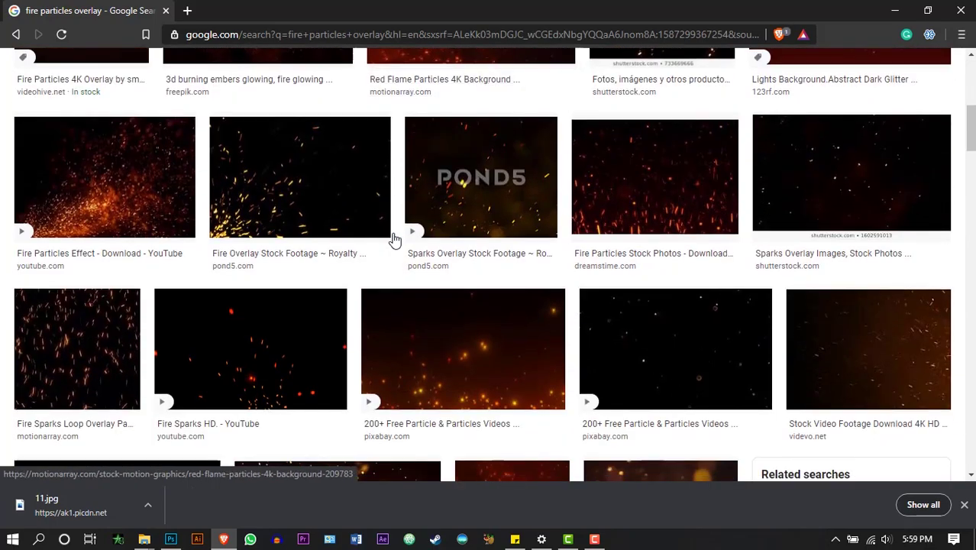
scroll(394, 238, "down", 5)
left_click(334, 255)
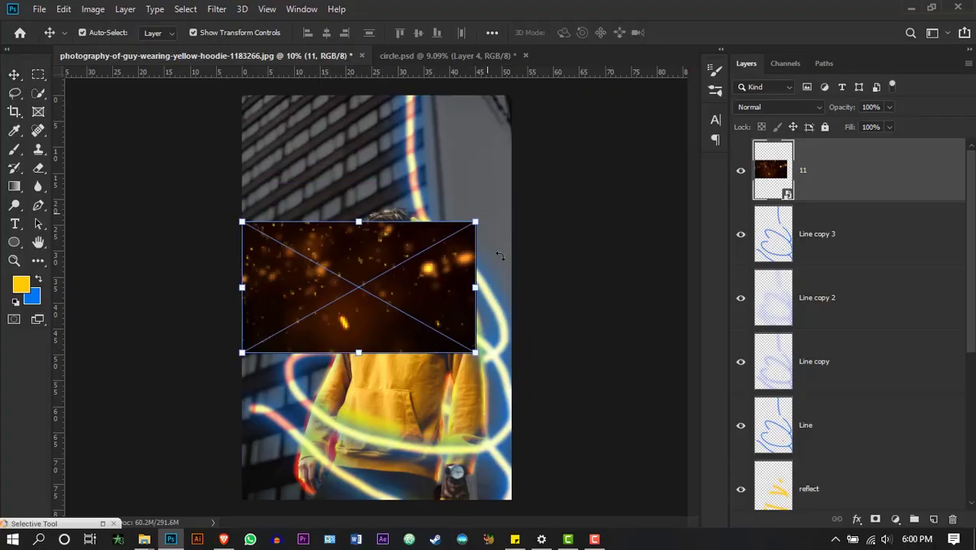
Step: Back in Photoshop, rotate particle layer 11 about 106° over the photo's lower left and place a rotated duplicate over the lower right
left_click_drag(535, 348, 248, 504)
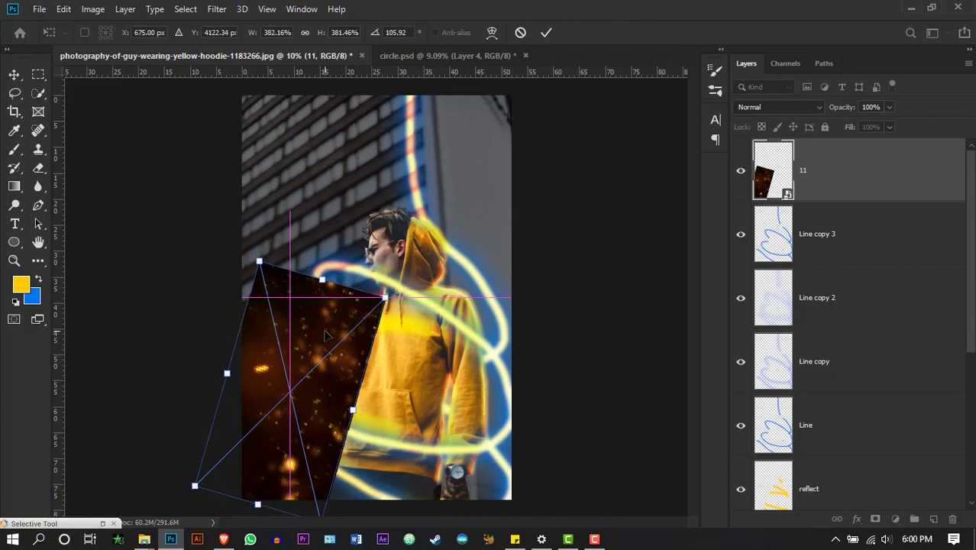
left_click(14, 74)
left_click_drag(299, 342, 472, 304)
left_click_drag(603, 237, 374, 527)
left_click_drag(417, 337, 485, 374)
left_click_drag(611, 329, 616, 337)
left_click_drag(499, 342, 487, 340)
key("Return")
Step: Duplicate the particle image once more and place the copy over the upper right of the photo
left_click(603, 336)
left_click_drag(505, 417, 443, 185)
left_click(593, 279)
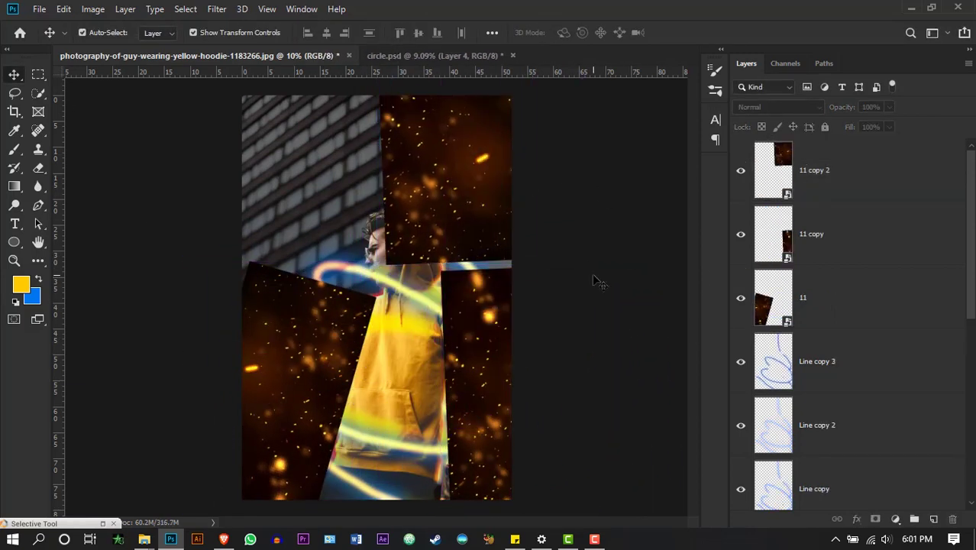
Step: Select the three particle layers 11, 11 copy and 11 copy 2 and set their blend mode to Screen
left_click(831, 173)
left_click(854, 243, "shift")
left_click(851, 295, "shift")
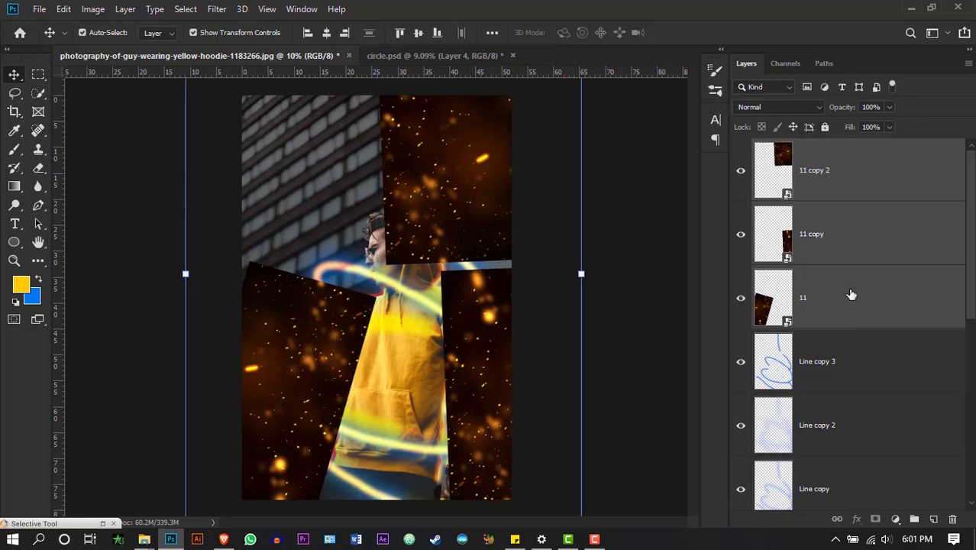
left_click(793, 109)
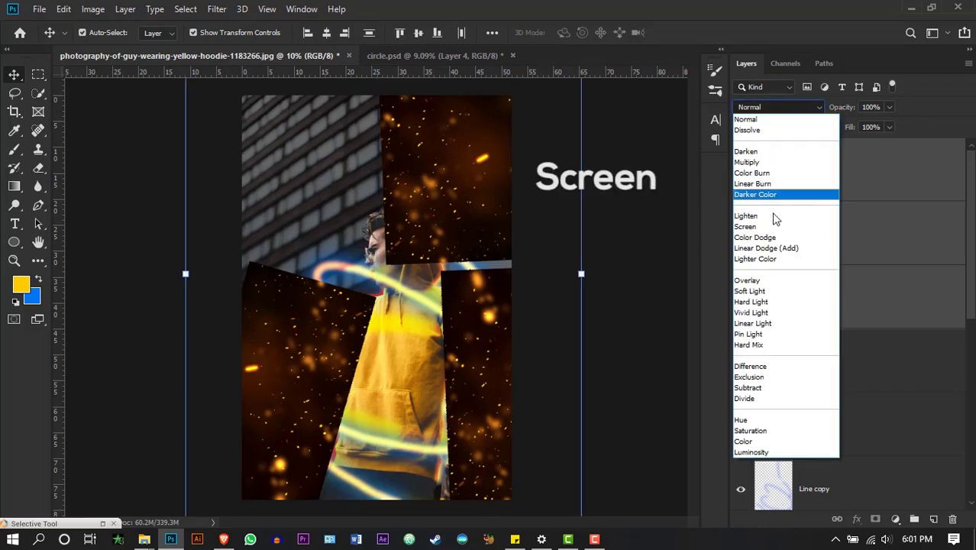
left_click(775, 227)
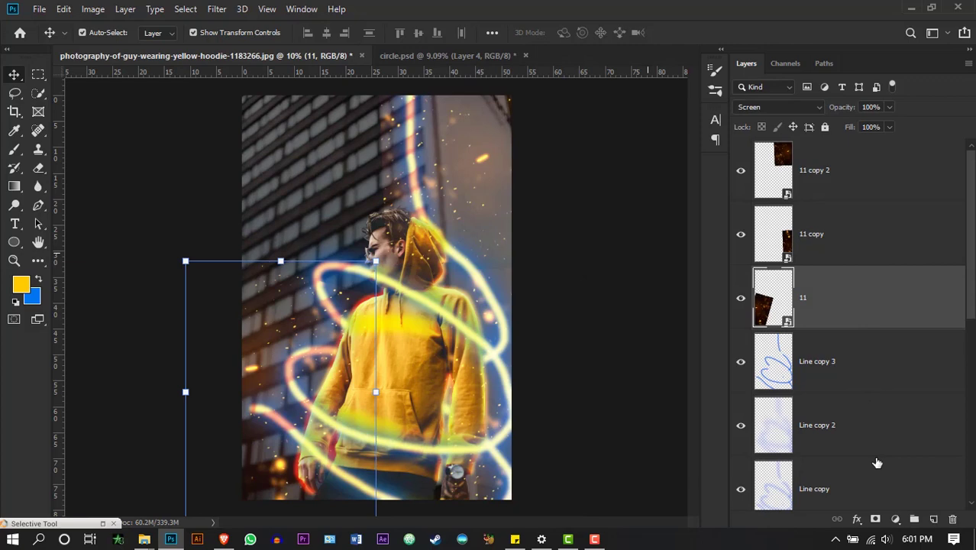
Step: Add a layer mask to layer 11 and hide its upper edge with a soft black 1000 px brush
left_click(876, 519)
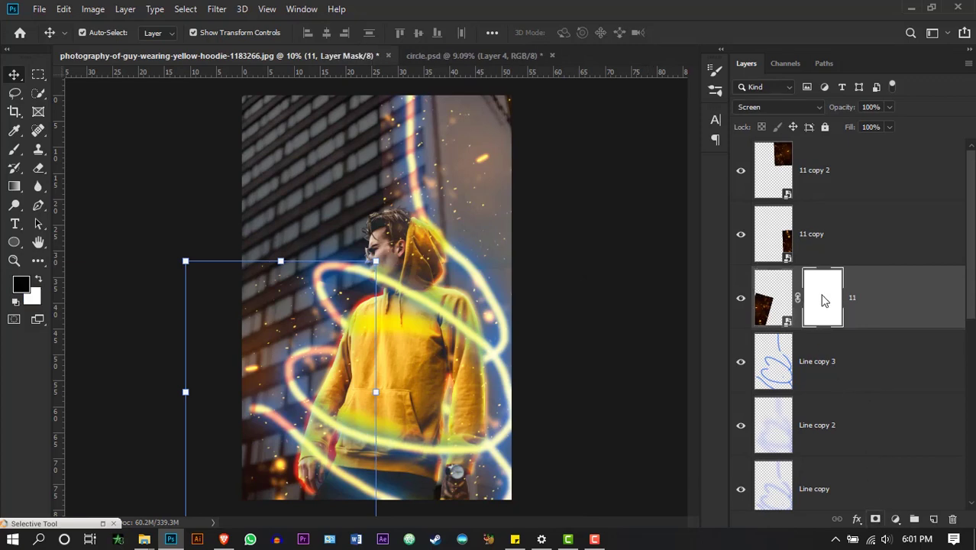
left_click(14, 149)
left_click(68, 151)
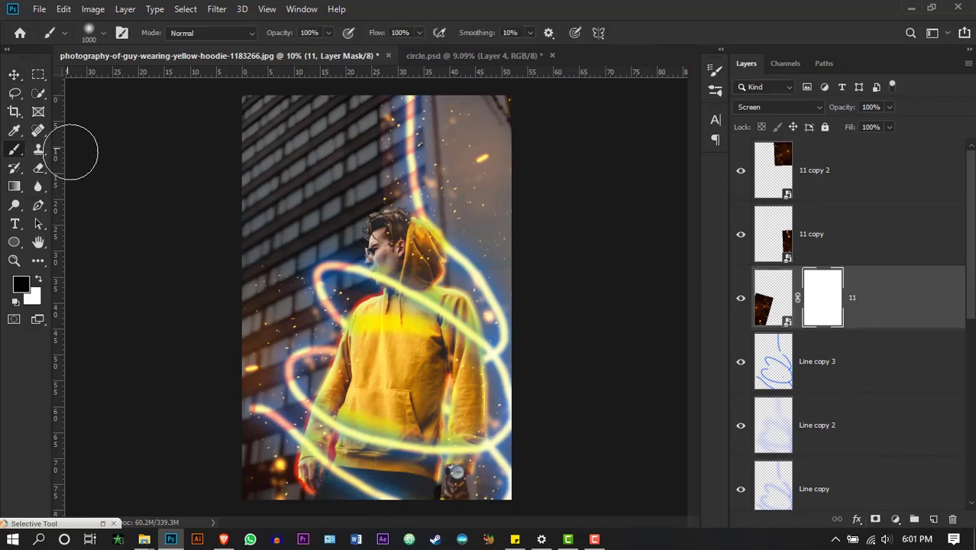
scroll(228, 277, "up", 6)
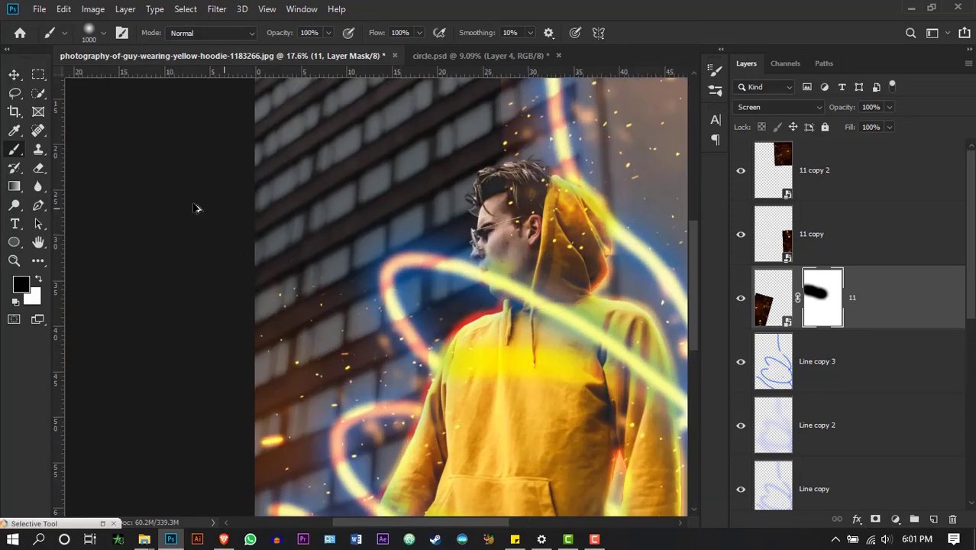
scroll(197, 207, "down", 6)
scroll(359, 388, "up", 9)
scroll(360, 388, "down", 9)
Step: Add a layer mask to 11 copy and paint black across its upper edge to blend it in
left_click(845, 244)
left_click(876, 519)
scroll(498, 322, "up", 5)
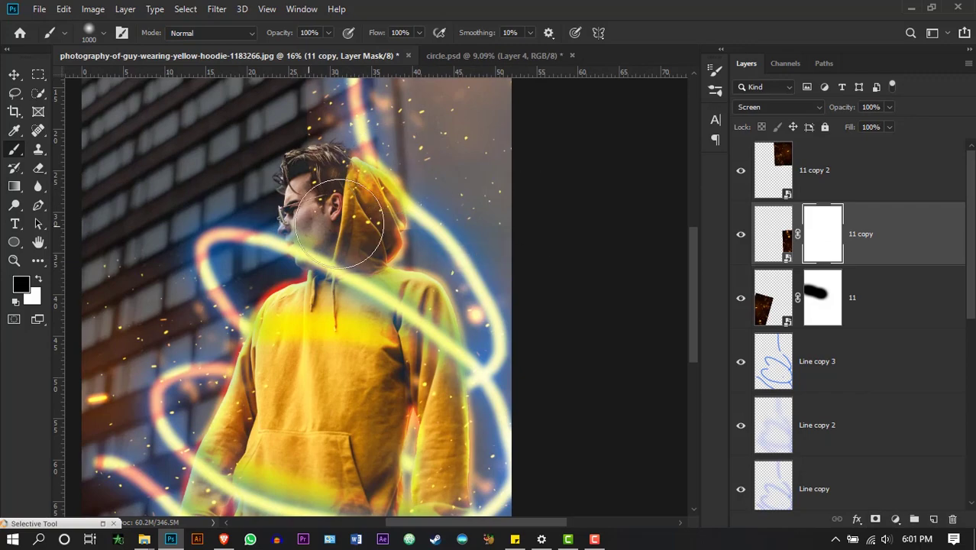
left_click_drag(340, 224, 496, 220)
scroll(519, 260, "down", 5)
Step: Mask 11 copy 2 and paint out its right side, then its remaining edges with the brush reduced to 500 px
left_click(845, 174)
scroll(608, 223, "up", 4)
left_click(876, 520)
mouse_move(474, 180)
left_mouse_down()
mouse_move(470, 203)
mouse_move(509, 301)
left_mouse_up()
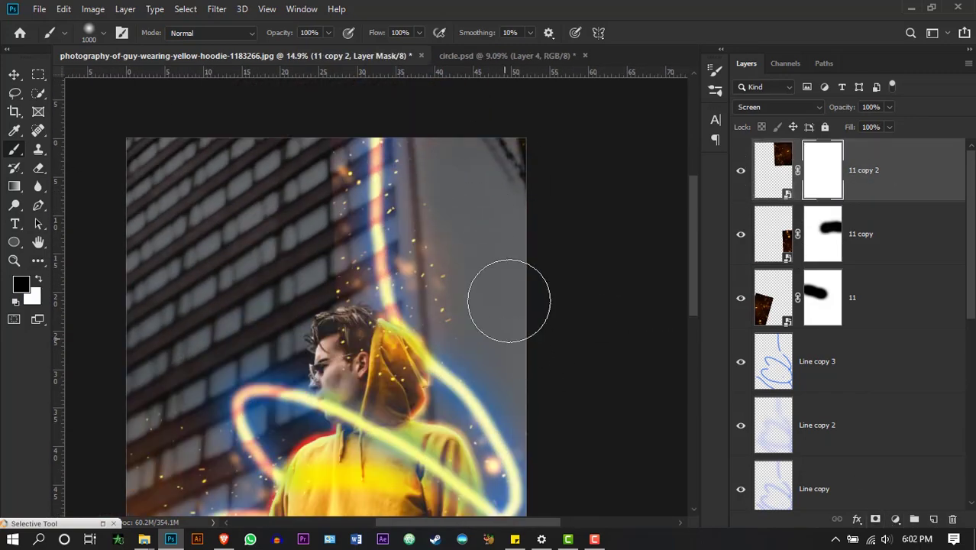
key("bracketleft")
key("bracketleft")
key("bracketleft")
key("bracketleft")
key("bracketleft")
mouse_move(288, 145)
left_mouse_down()
mouse_move(315, 130)
mouse_move(316, 285)
mouse_move(363, 367)
mouse_move(492, 409)
left_mouse_up()
scroll(487, 405, "down", 4)
Step: Toggle the visibility of 11 copy and 11 to compare the image with and without their particles
left_click(742, 240)
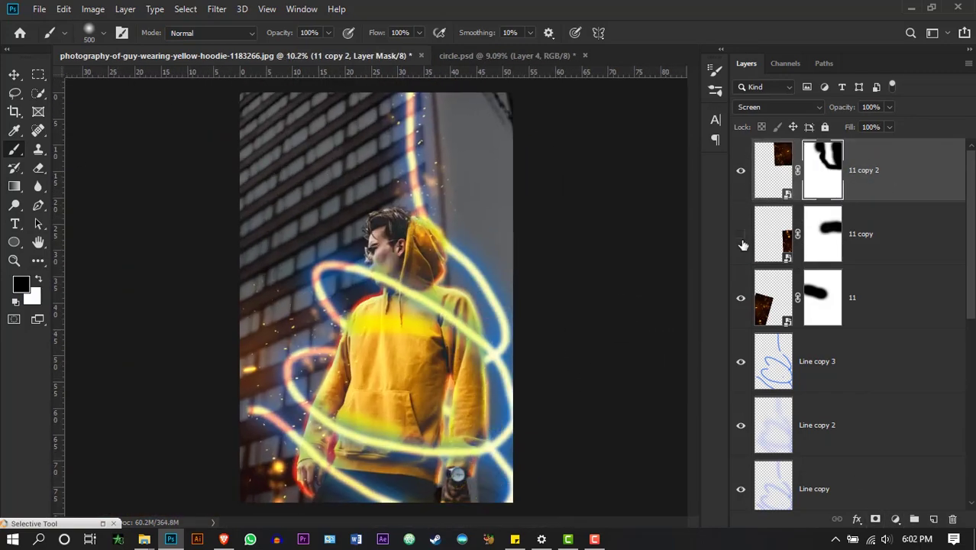
left_click(742, 240)
left_click(740, 299)
left_click(741, 299)
Step: Move particle layer 11 slightly up and to the right and paint black on its mask to hide the lower edge
scroll(558, 333, "down", 1)
left_click(15, 78)
left_click_drag(281, 358, 297, 321)
left_click(831, 303)
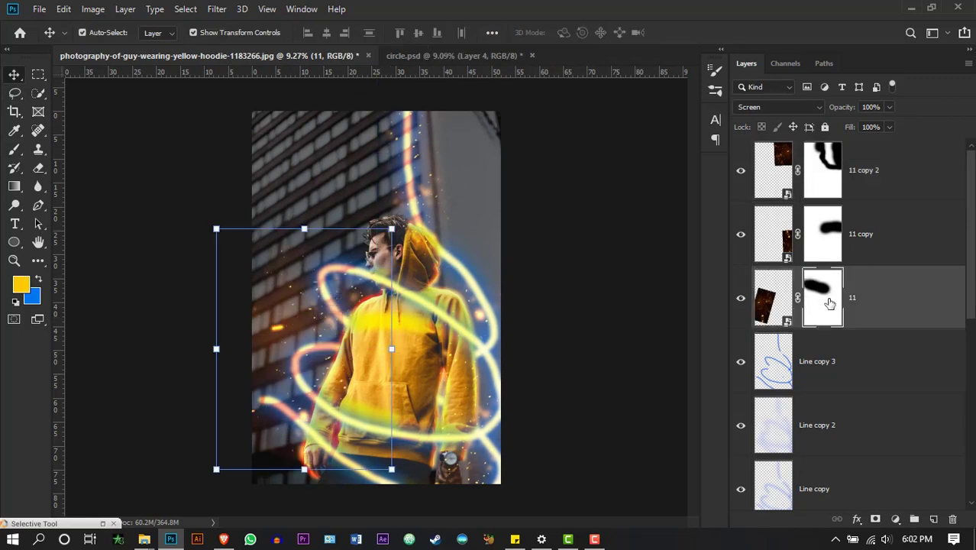
key("b")
left_click_drag(299, 456, 242, 452)
key("v")
left_click(168, 225)
Step: With new top layer Layer 3 in place, apply the Lavander recipe from En Vogue using Color Efex Pro 4 and minimize the Selective Tool
scroll(578, 300, "up", 1)
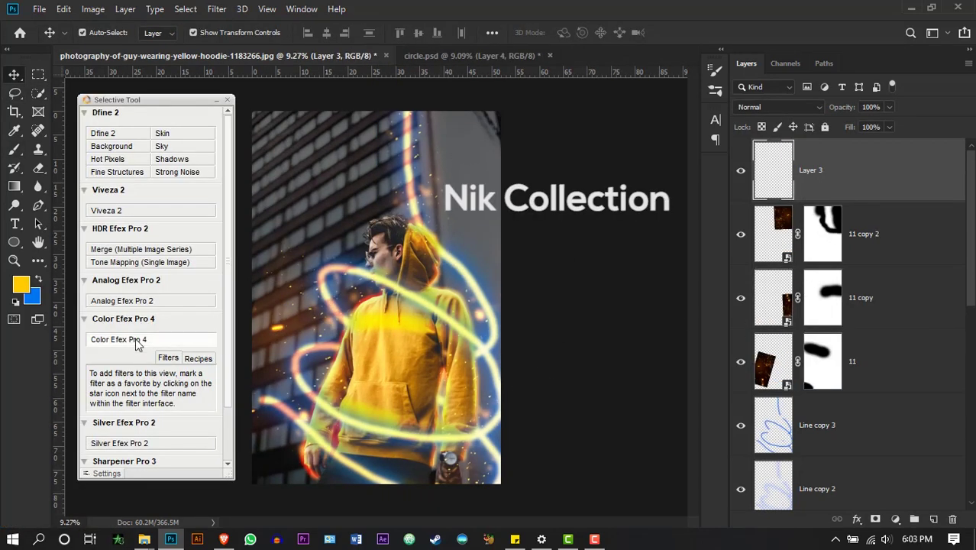
left_click(137, 340)
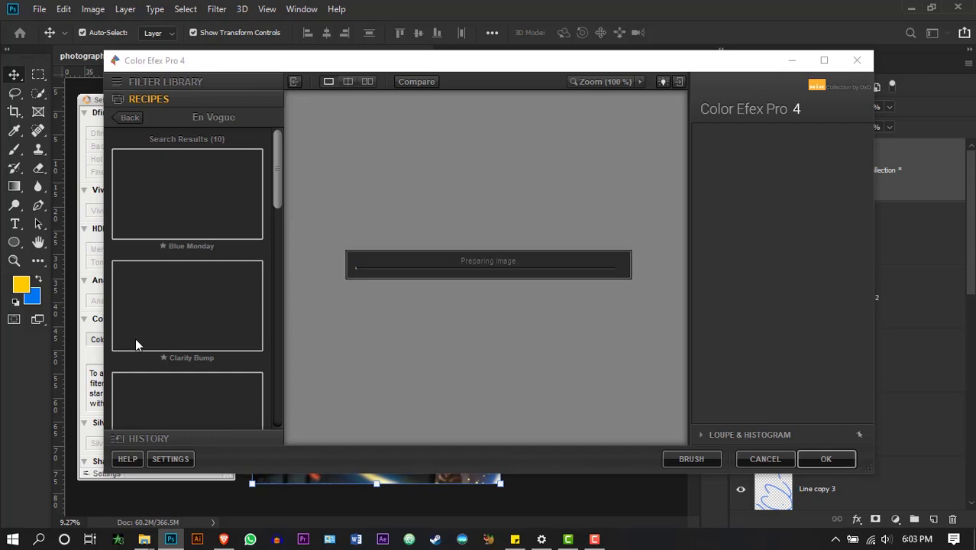
left_click_drag(276, 222, 281, 376)
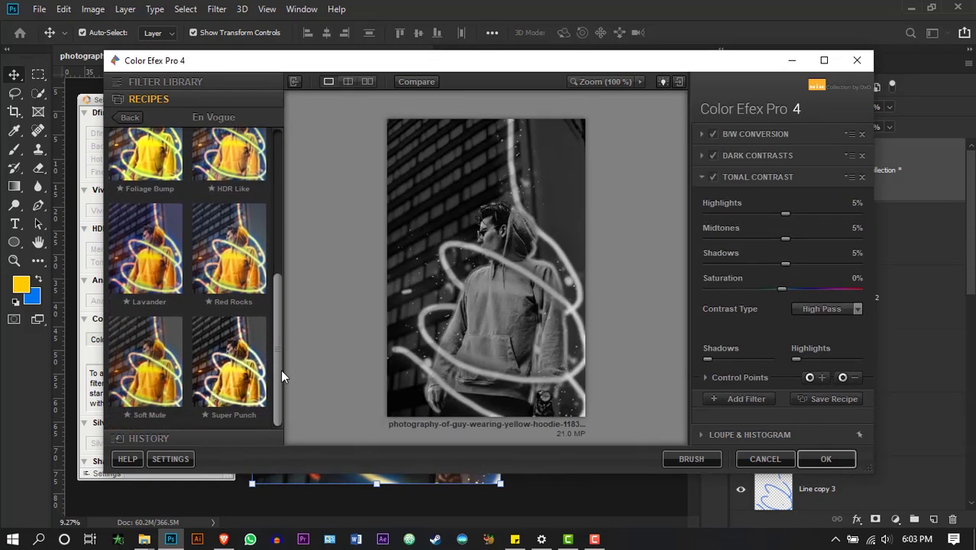
left_click(147, 263)
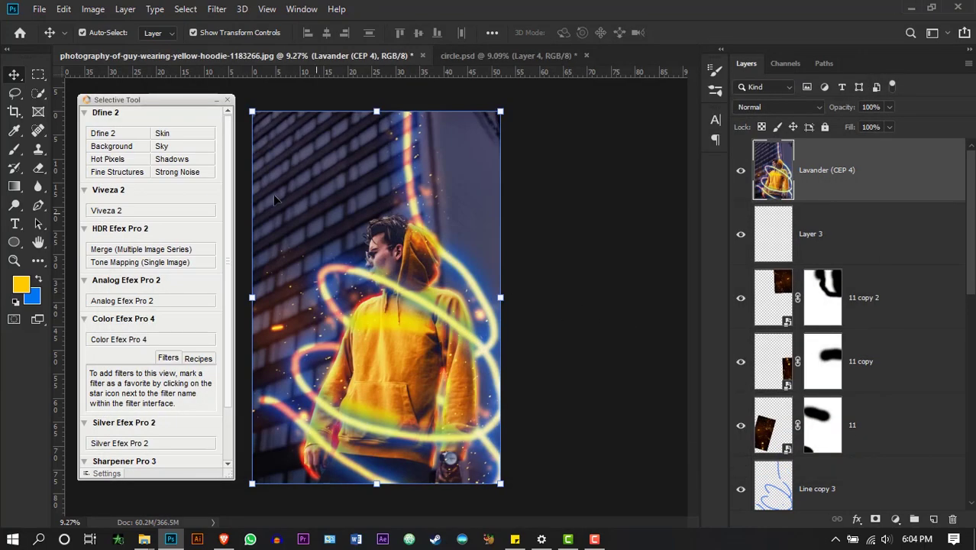
left_click(215, 100)
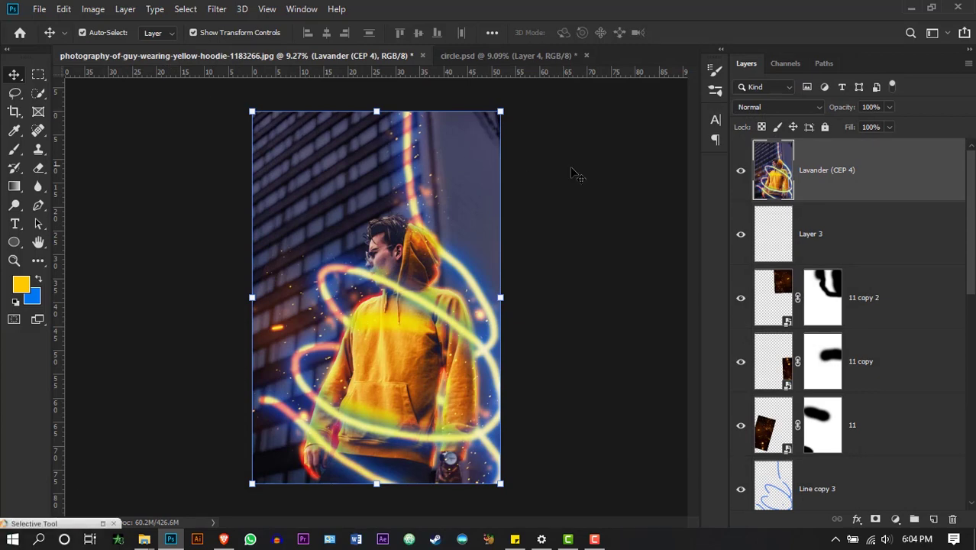
Step: Toggle the Lavander (CEP 4) layer's visibility to compare the image before and after the colour grading
left_click(741, 173)
left_click(741, 172)
left_click(741, 173)
left_click(741, 173)
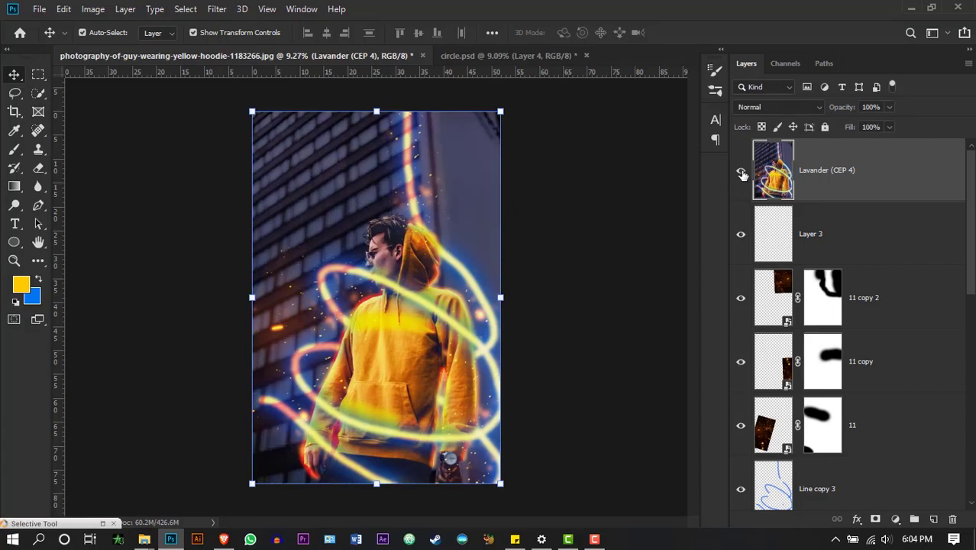